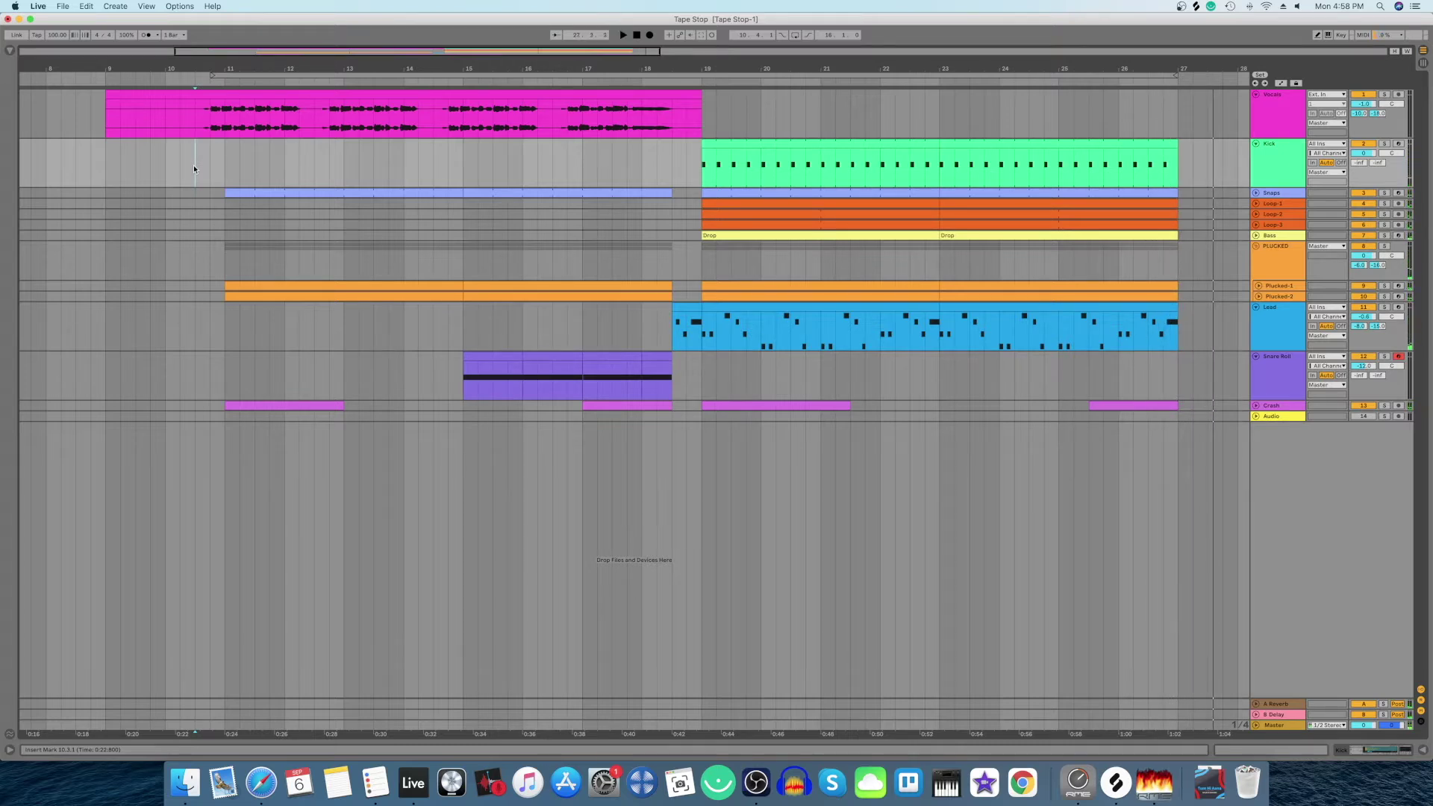
Step: Insert a new audio track below the Vocals track and copy the vocal clip onto it
{"action": "left_click", "coordinate": [1274, 120]}
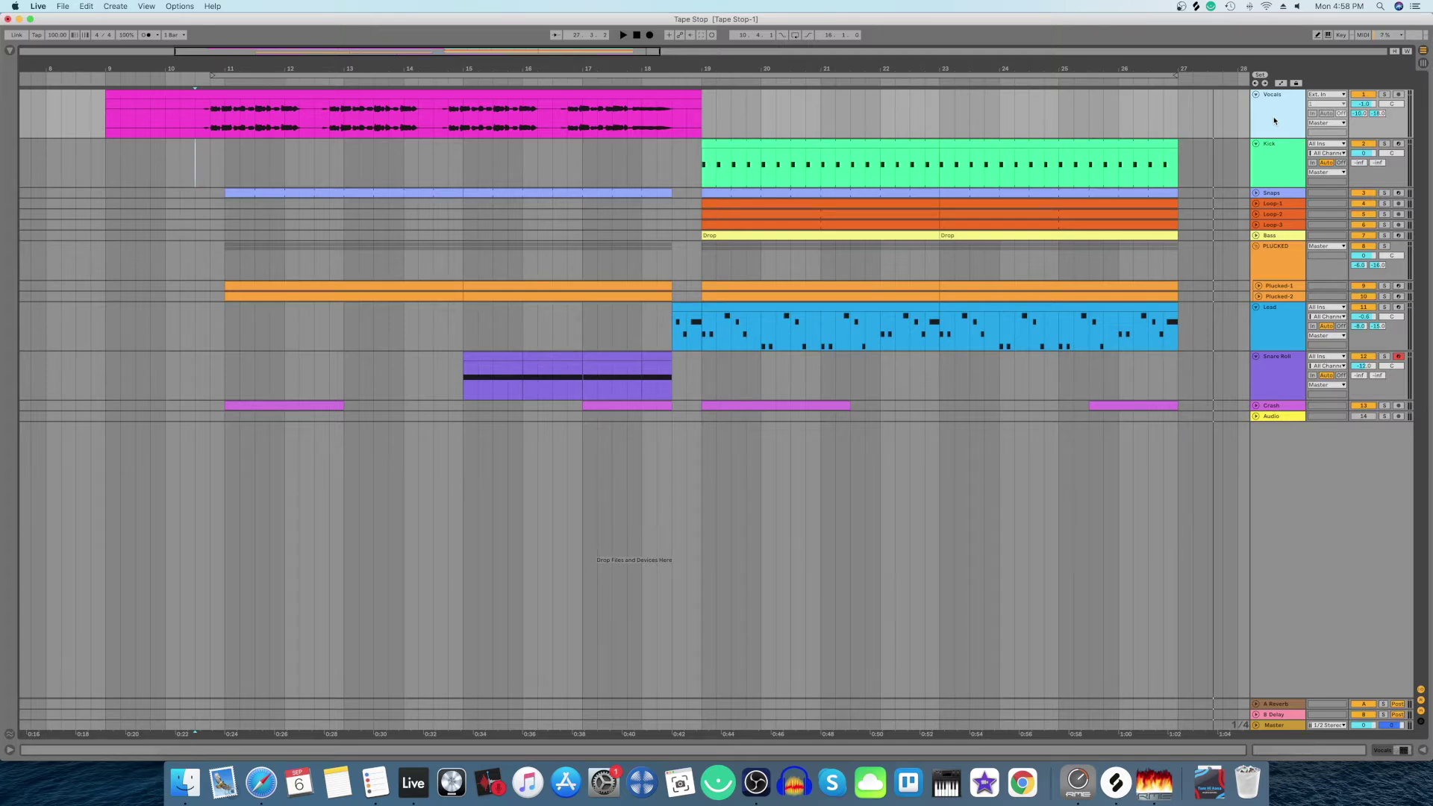
{"action": "right_click", "coordinate": [1274, 121]}
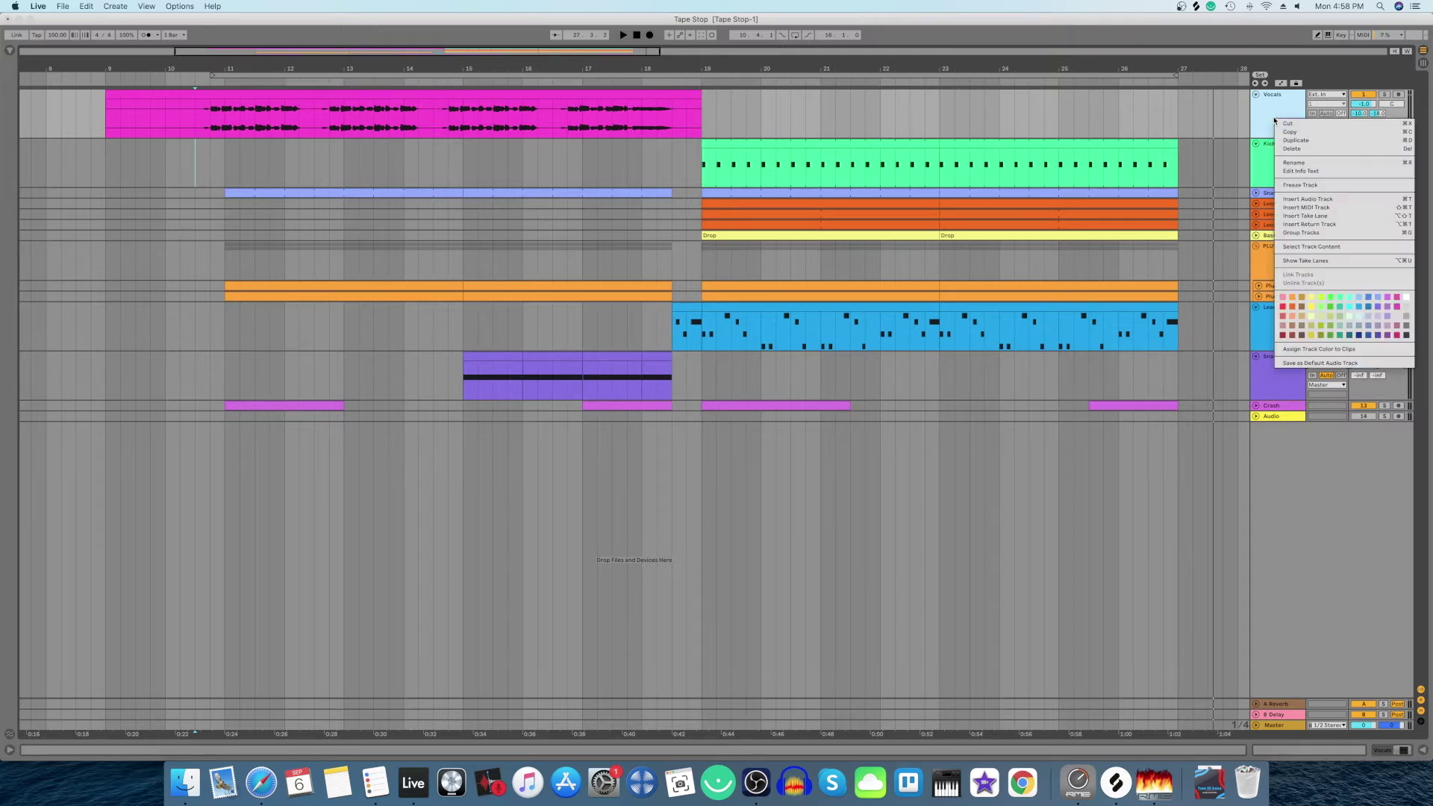
{"action": "left_click", "coordinate": [1302, 199]}
{"action": "left_click", "coordinate": [379, 95]}
{"action": "left_click_drag", "start_coordinate": [378, 96], "coordinate": [377, 162]}
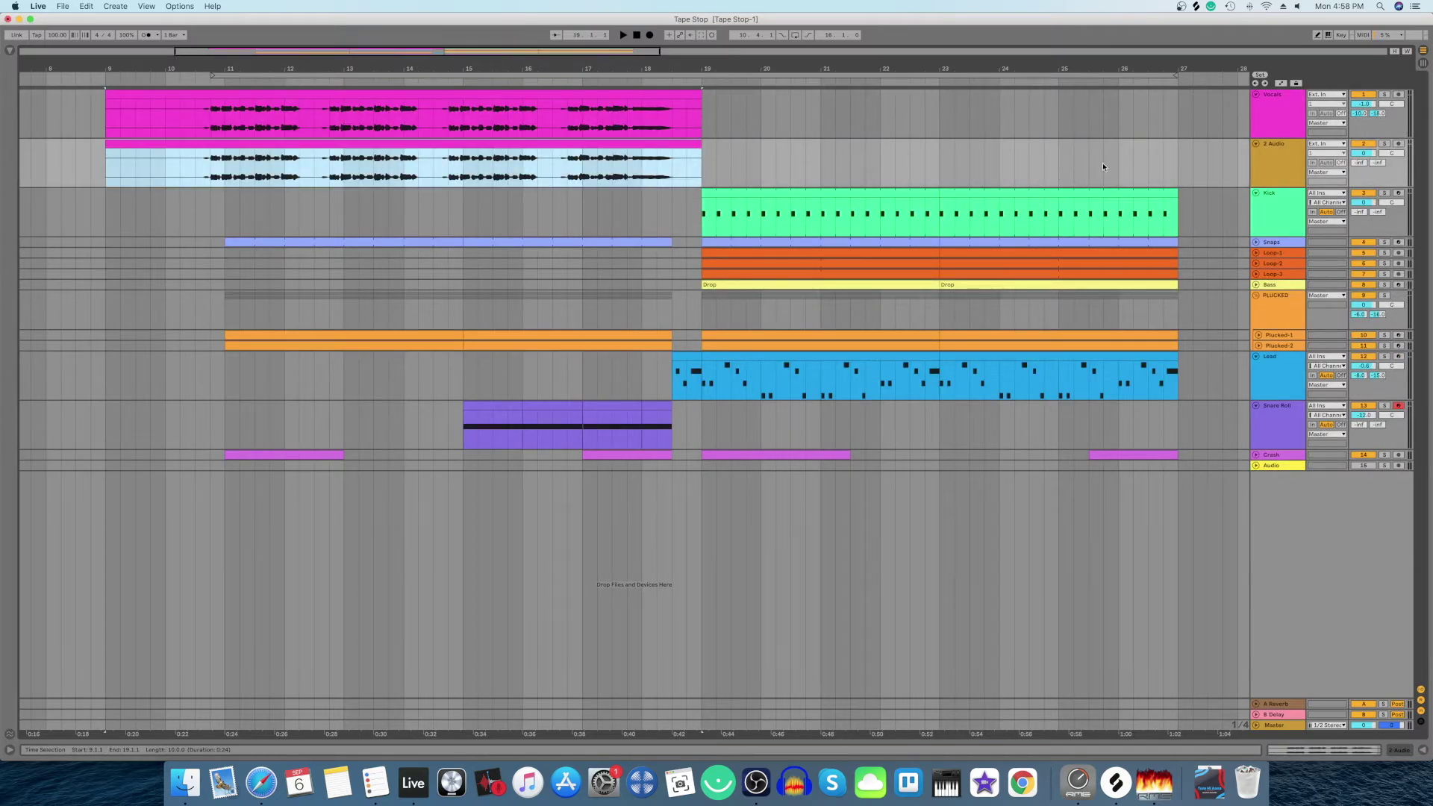
Step: Show the browser and add the Delay effect to the 2 Audio track
{"action": "left_click", "coordinate": [1294, 165]}
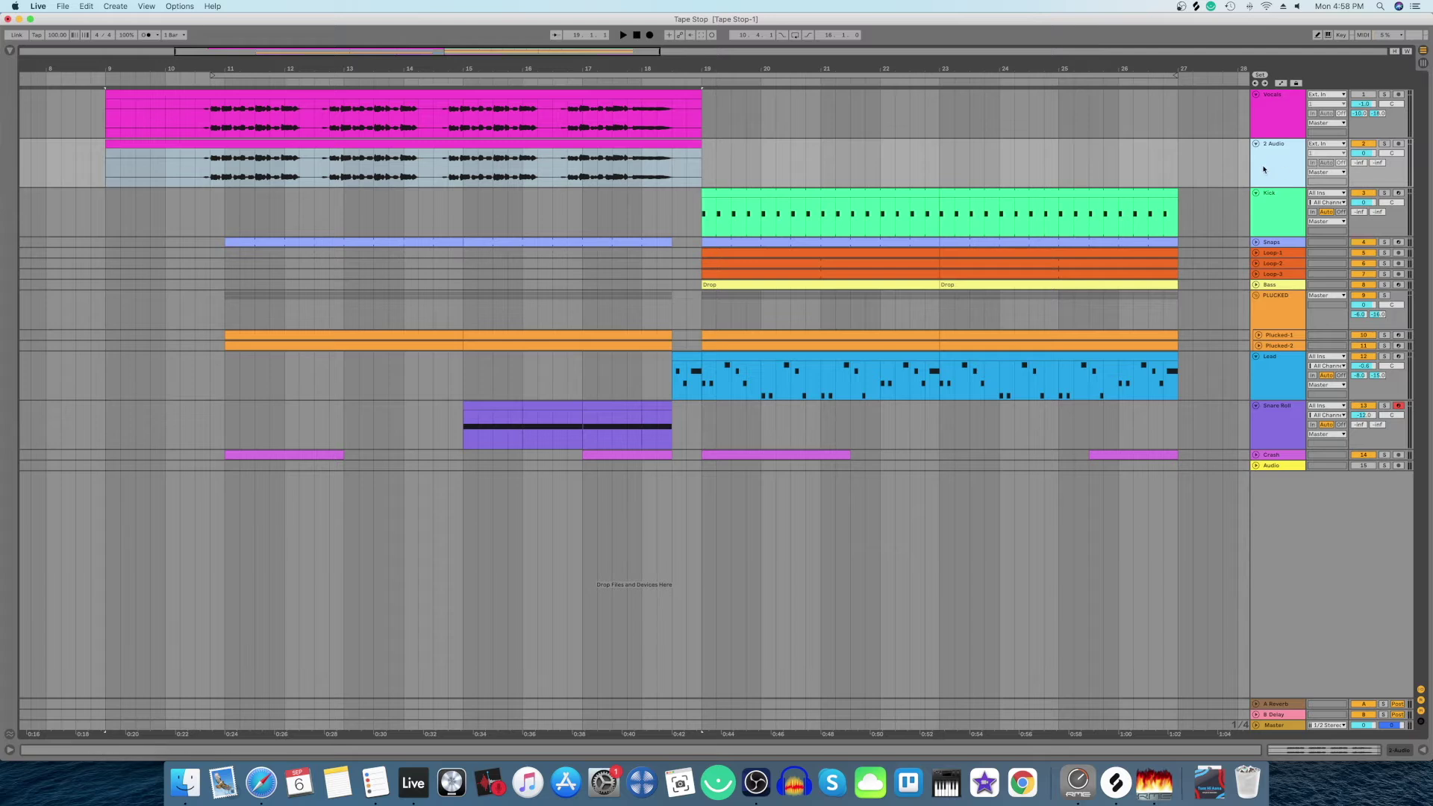
{"action": "double_click", "coordinate": [1264, 169]}
{"action": "left_click", "coordinate": [9, 52]}
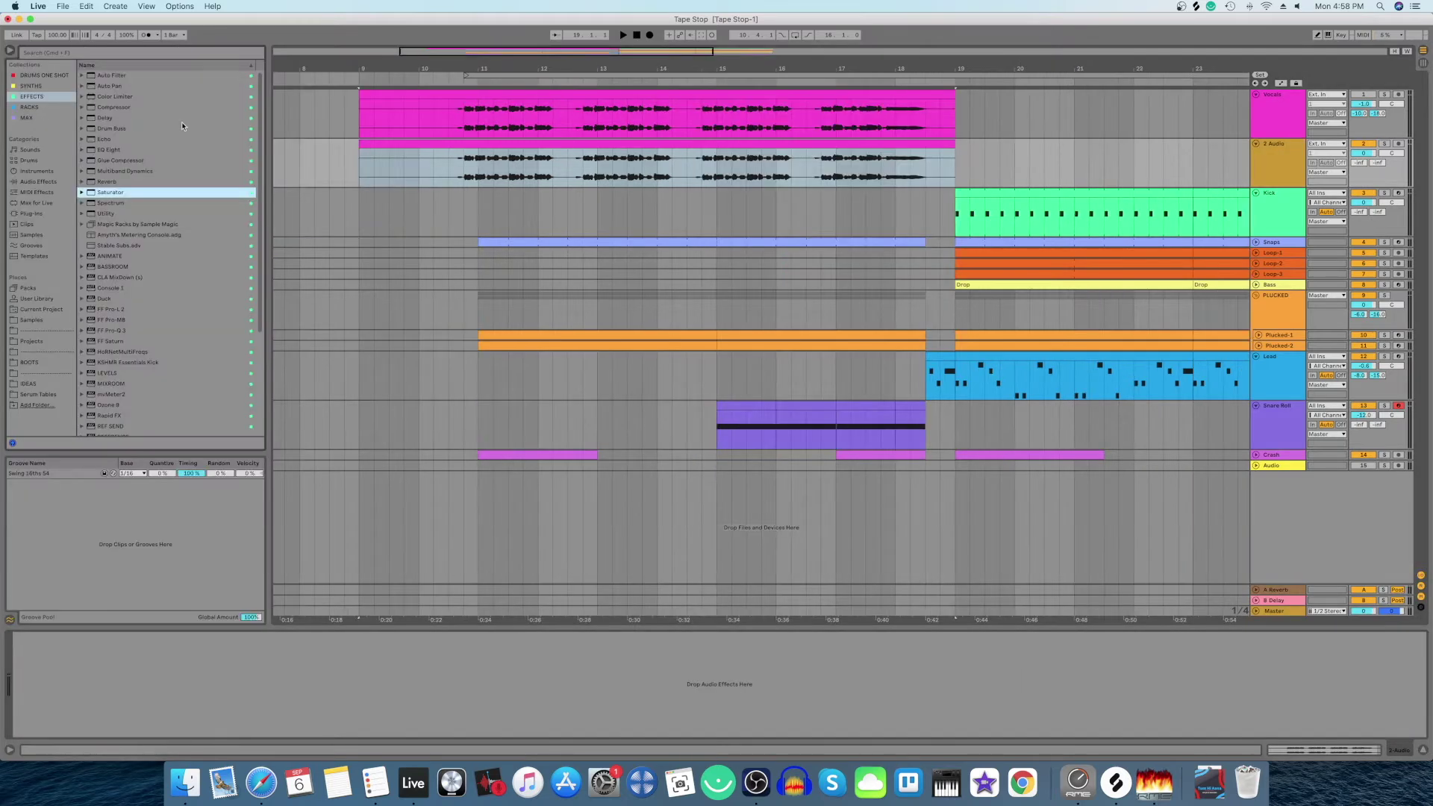
{"action": "double_click", "coordinate": [109, 120]}
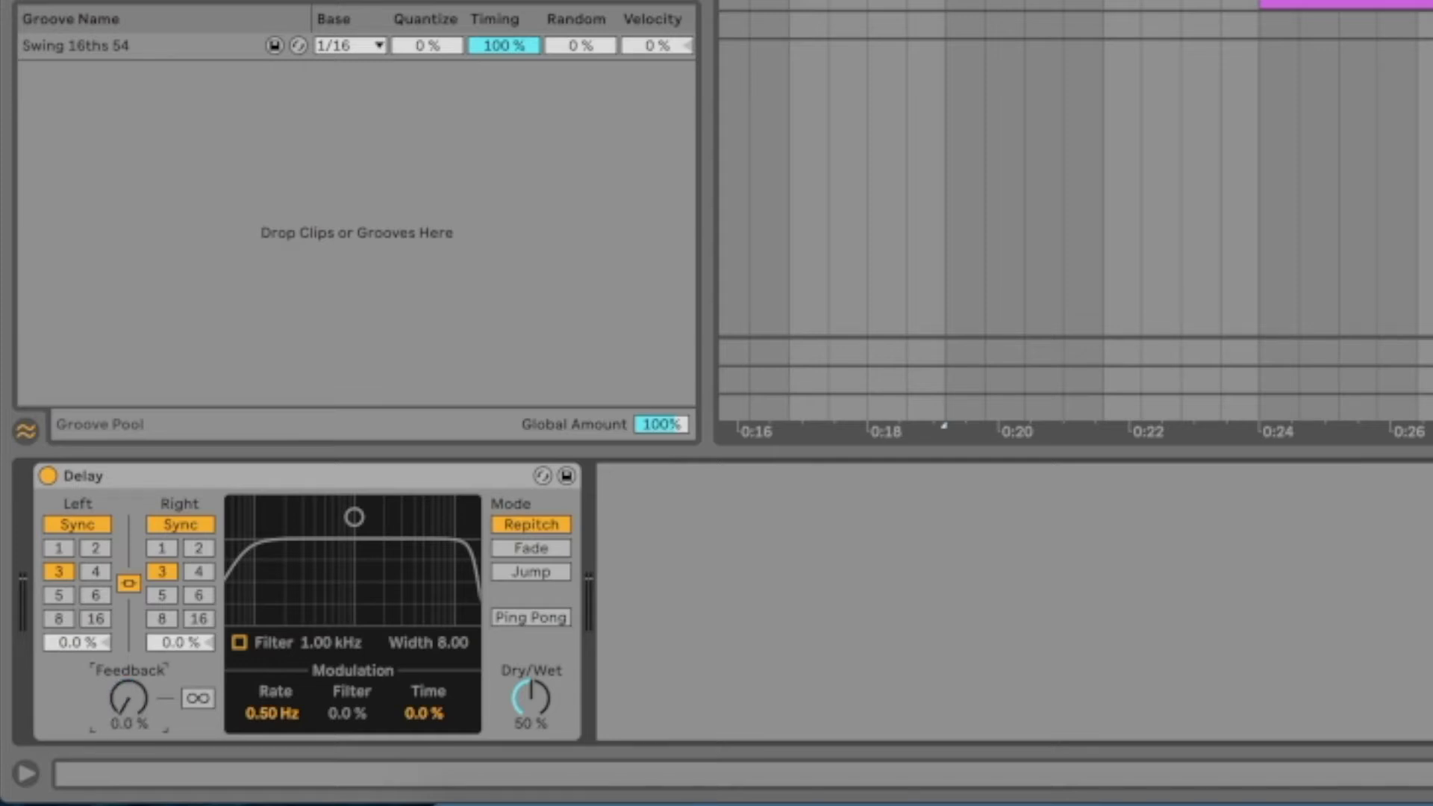
Step: Set the Delay's Dry/Wet to 100 % and switch its sync off, with a delay time of 1.00 ms
{"action": "left_click_drag", "start_coordinate": [531, 698], "coordinate": [531, 641]}
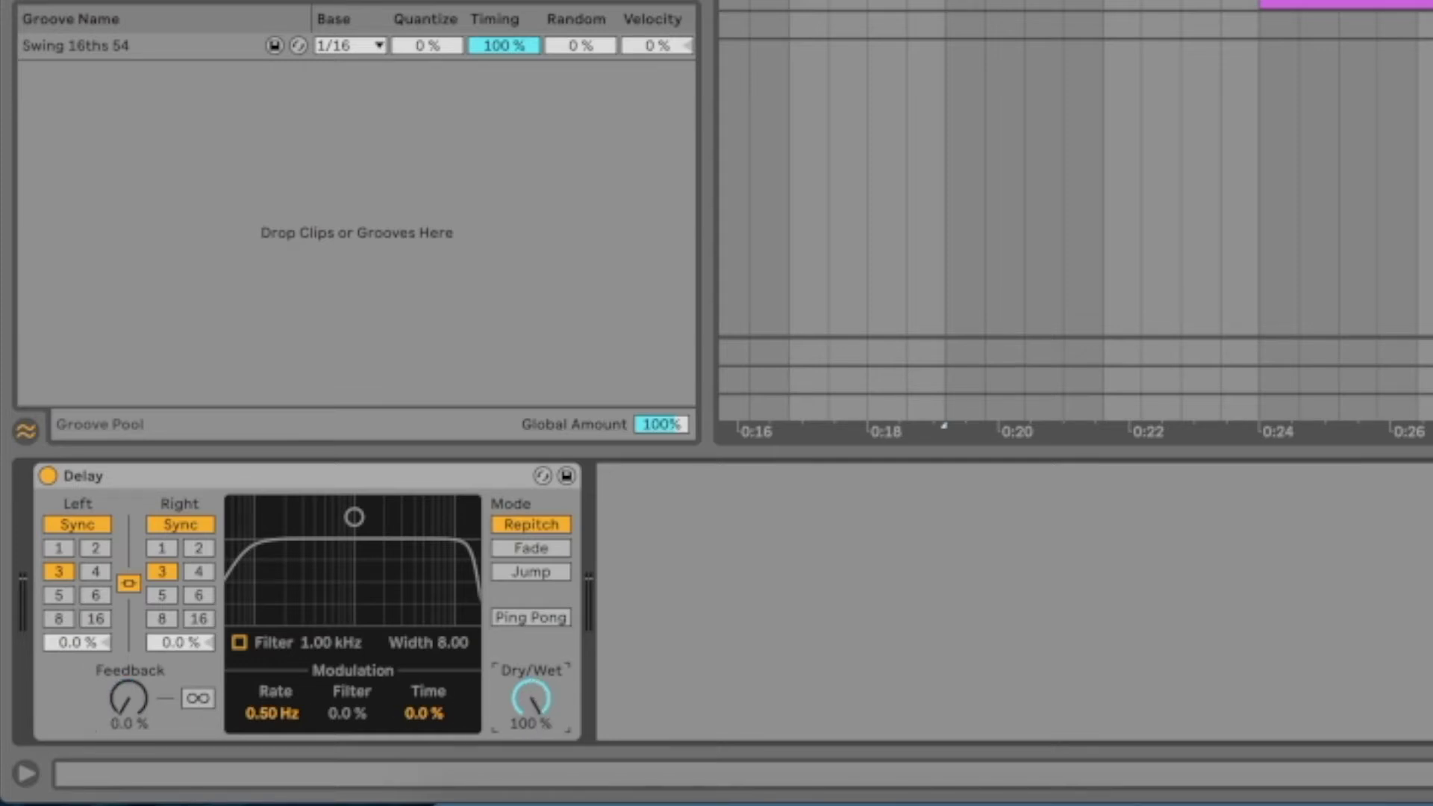
{"action": "left_click", "coordinate": [78, 525]}
{"action": "left_click_drag", "start_coordinate": [74, 592], "coordinate": [74, 709]}
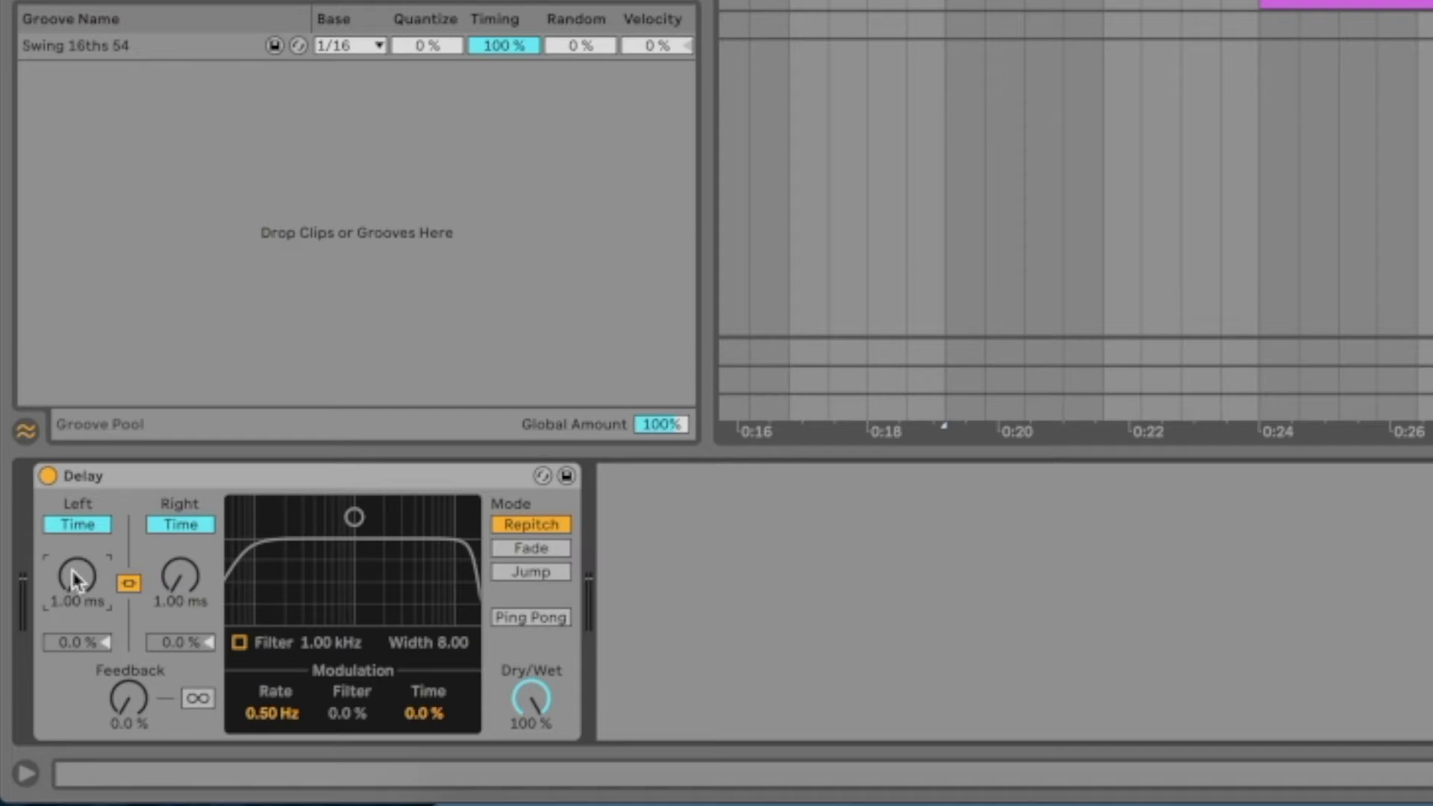
{"action": "mouse_move", "coordinate": [74, 579]}
{"action": "left_mouse_down"}
{"action": "mouse_move", "coordinate": [74, 515]}
{"action": "mouse_move", "coordinate": [74, 604]}
{"action": "left_mouse_up"}
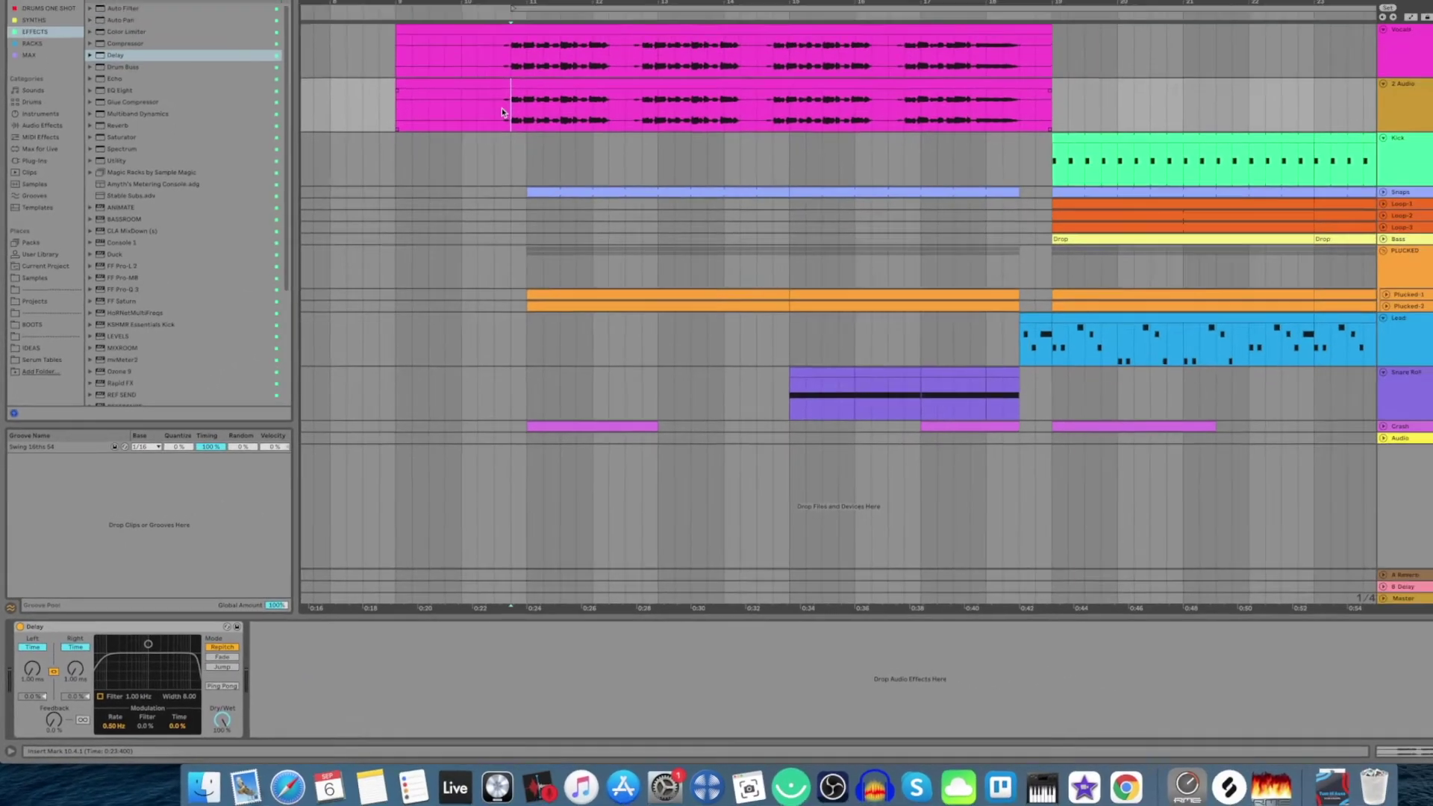
Step: Play the 2 Audio track while sweeping the Delay's time to hear the pitch effect, ending back at 1.00 ms
{"action": "key", "text": "space"}
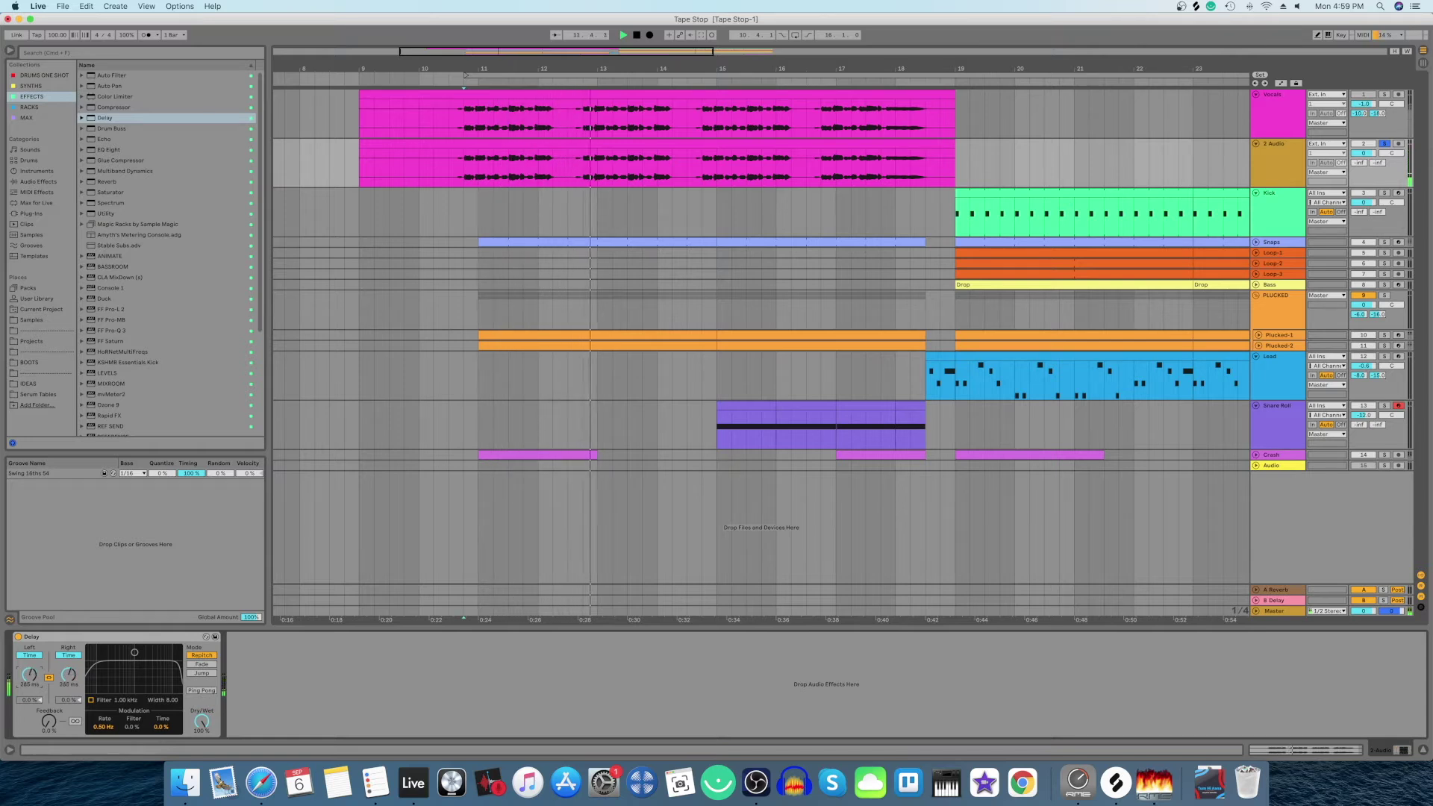
{"action": "left_click_drag", "start_coordinate": [29, 675], "coordinate": [29, 681]}
{"action": "key", "text": "space"}
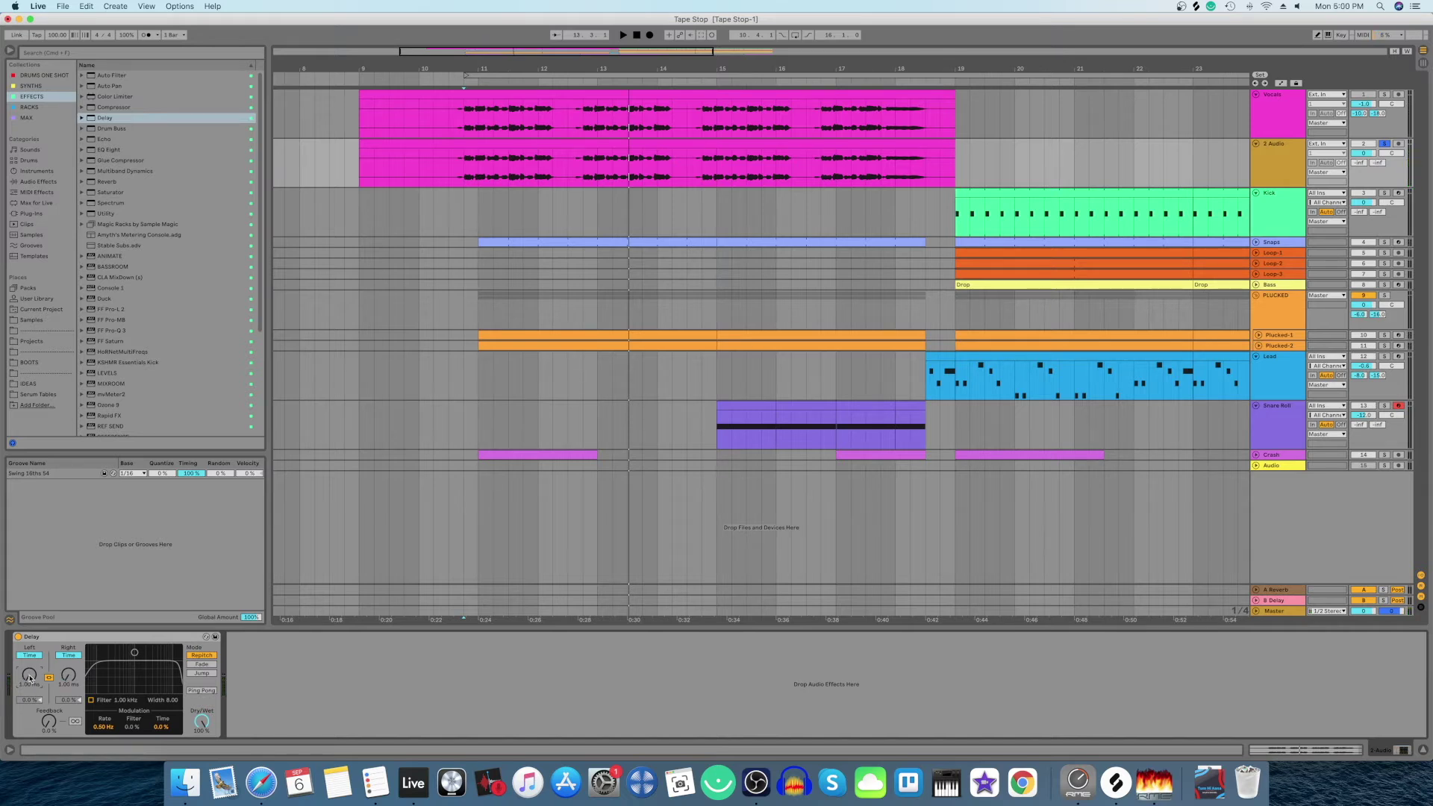
Step: Show automation and draw a rising ramp for the Delay's L Time on 2 Audio, from late in bar 17 to 18.4
{"action": "key", "text": "a"}
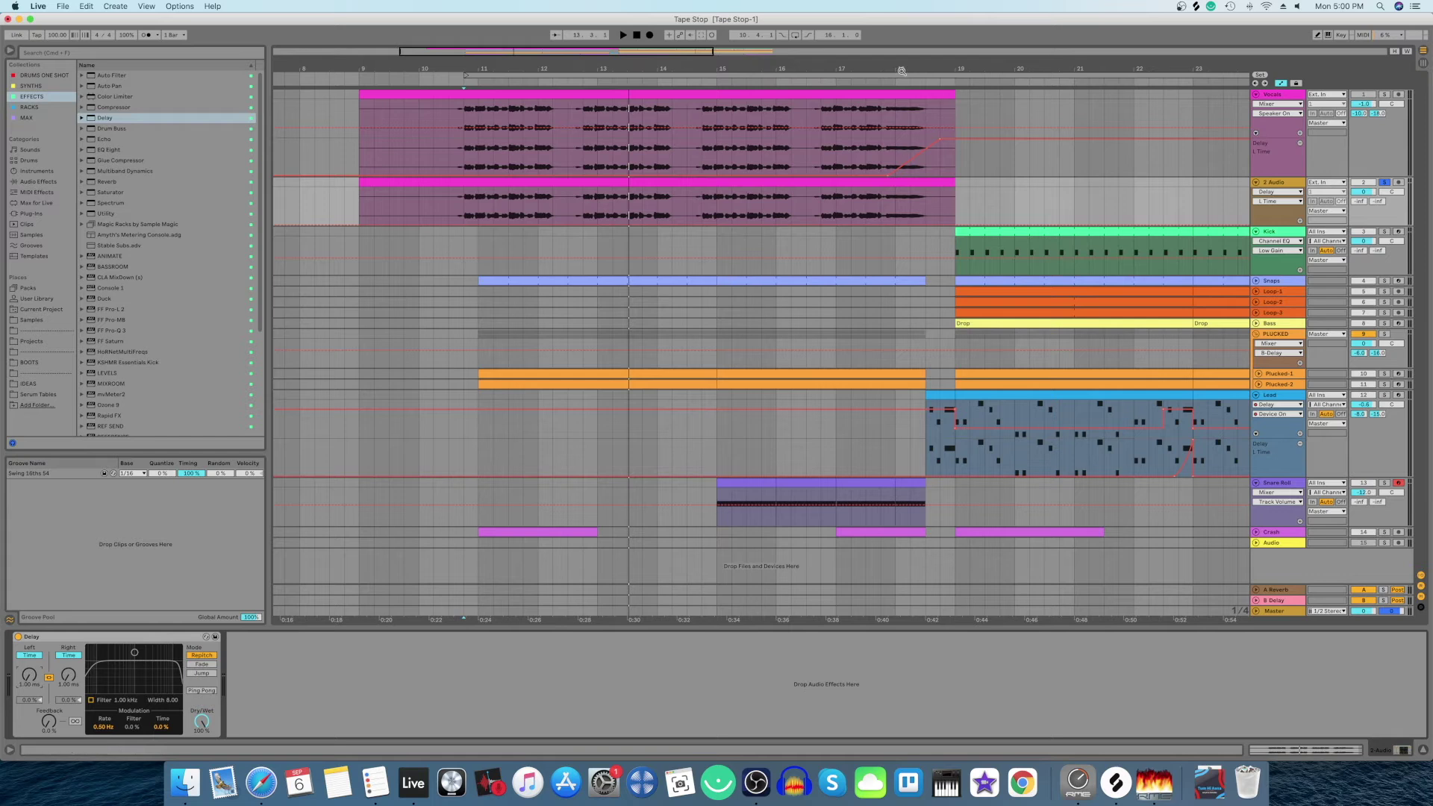
{"action": "left_click_drag", "start_coordinate": [883, 64], "coordinate": [661, 236]}
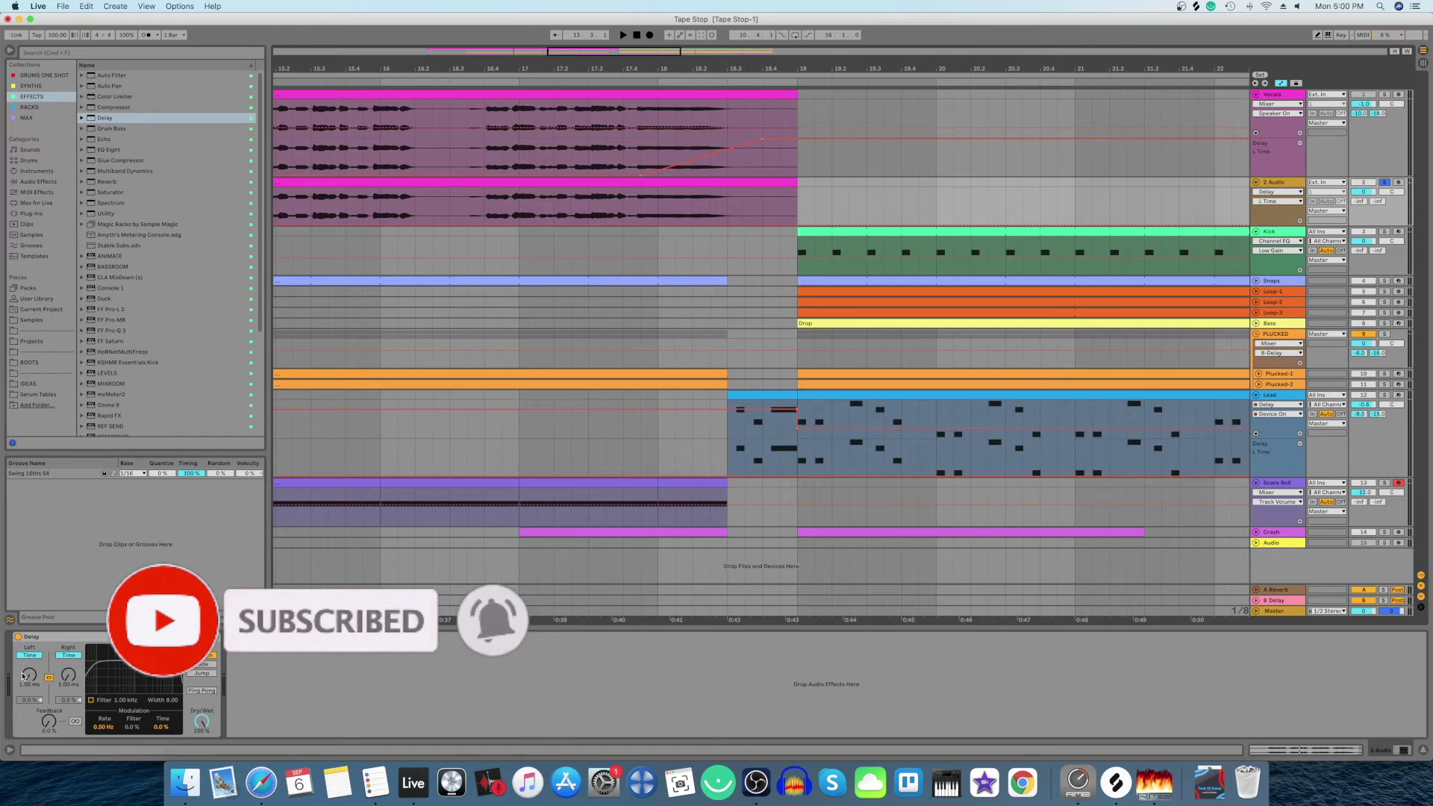
{"action": "left_click", "coordinate": [29, 676]}
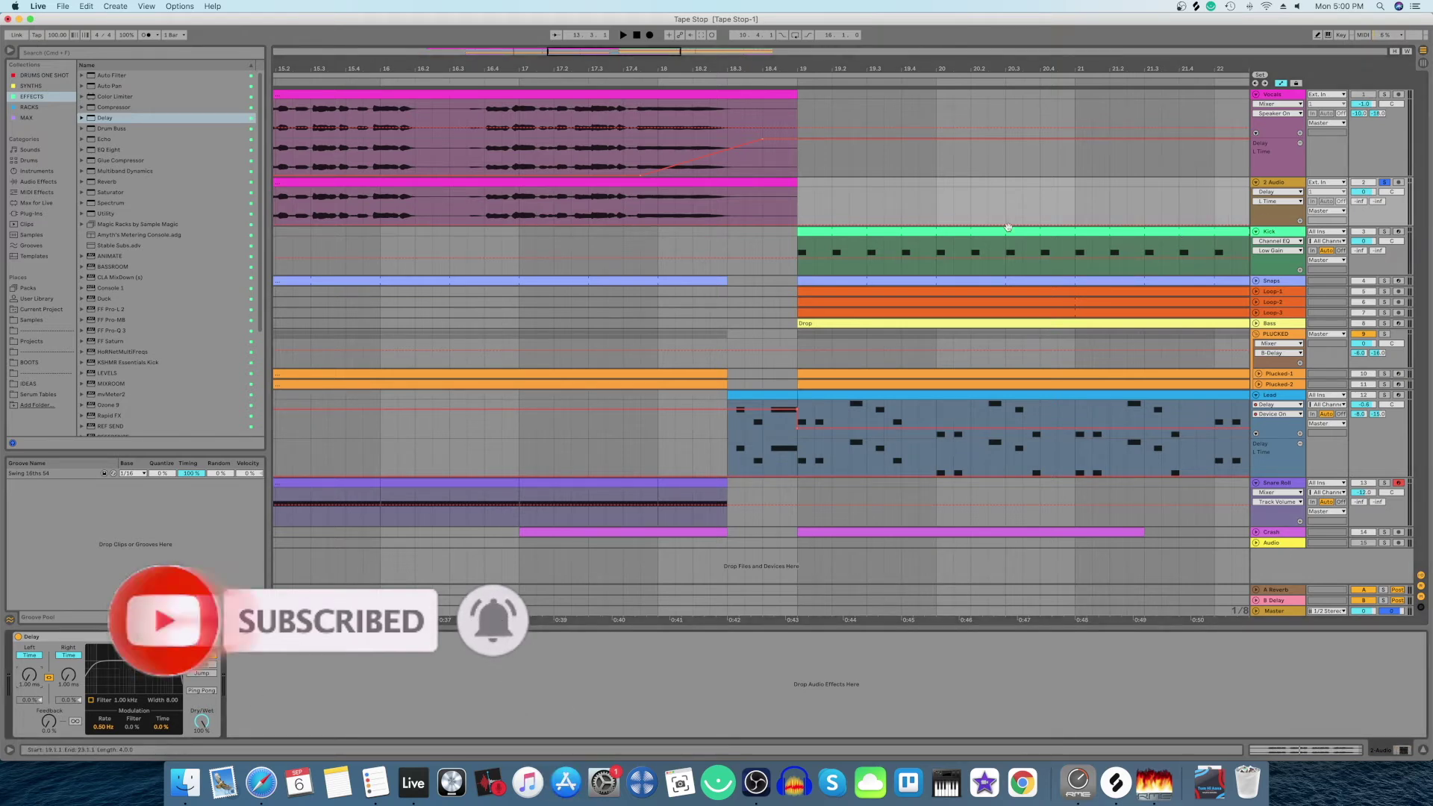
{"action": "left_click", "coordinate": [640, 226]}
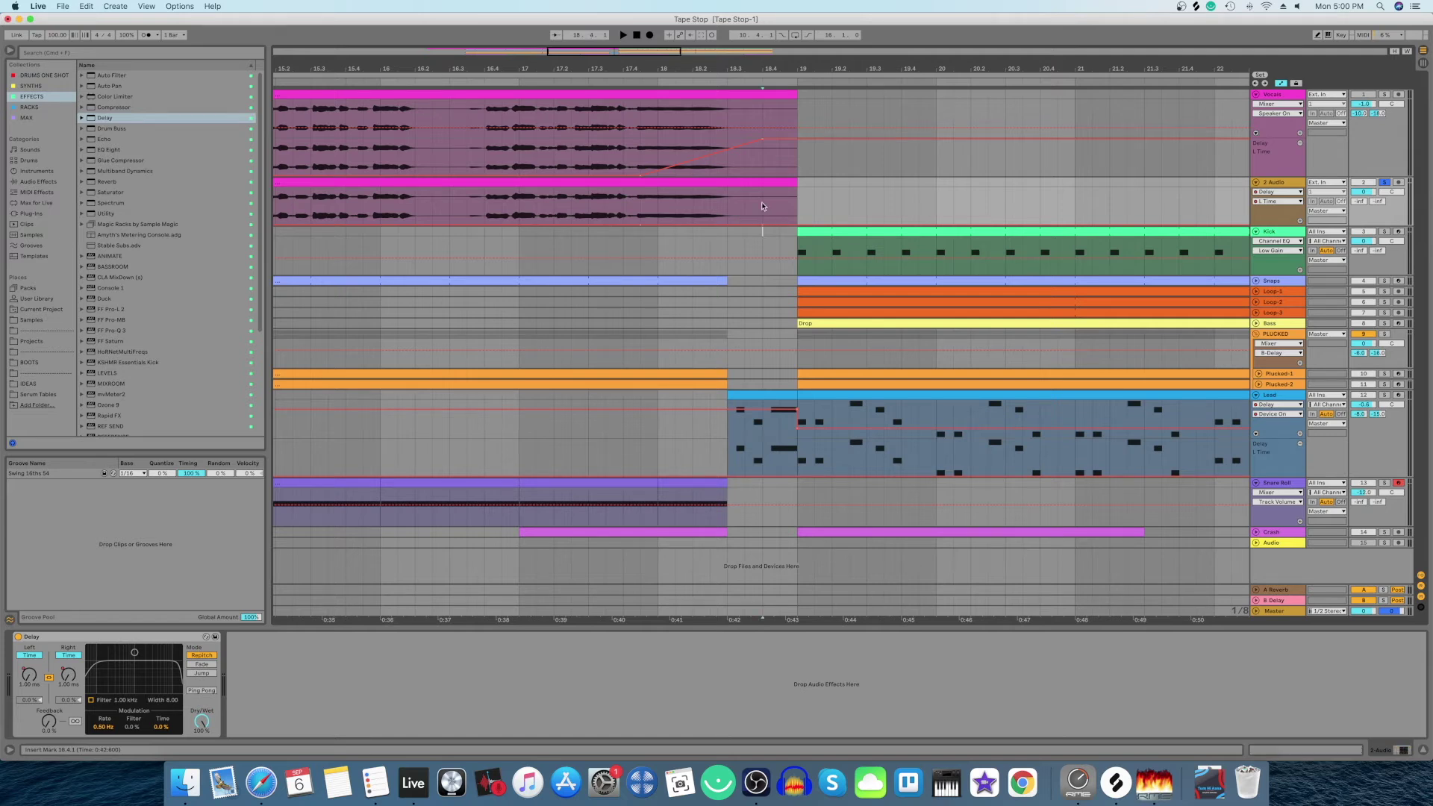
{"action": "left_click", "coordinate": [762, 229]}
{"action": "left_click_drag", "start_coordinate": [763, 224], "coordinate": [762, 190]}
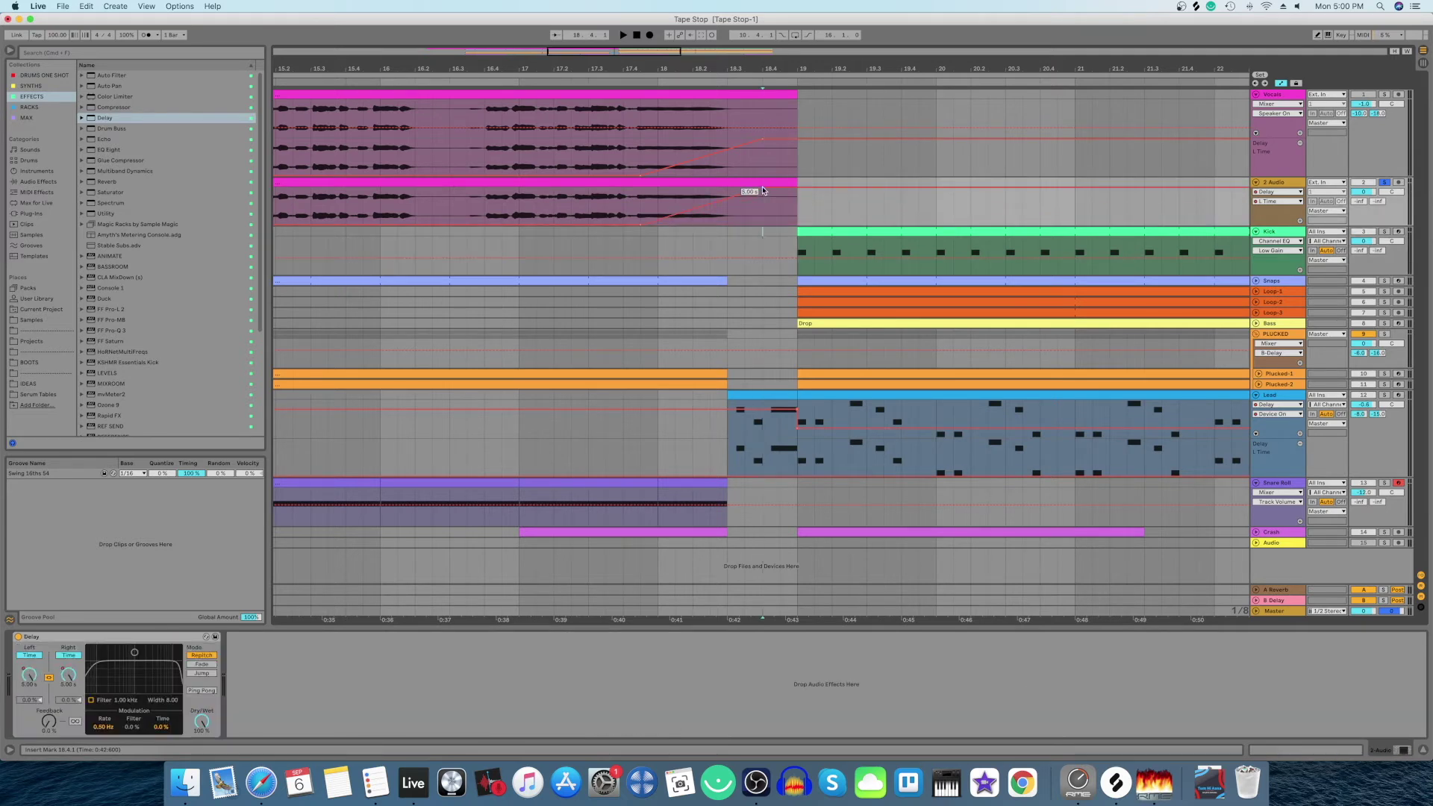
Step: Play the 2 Audio track from 17.3.3 to audition the tape stop at the end of the vocal
{"action": "left_click", "coordinate": [609, 211]}
{"action": "key", "text": "space"}
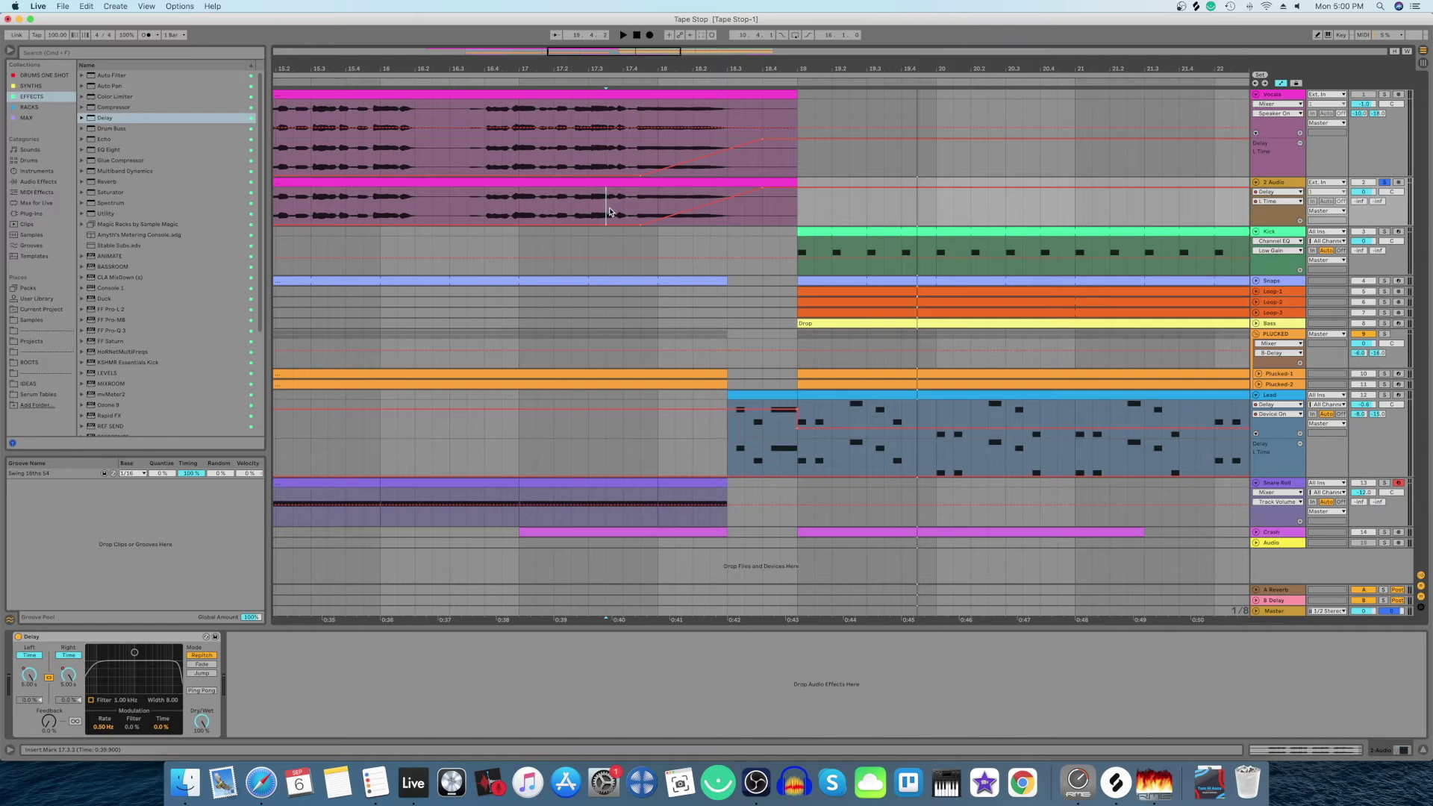
{"action": "key", "text": "space"}
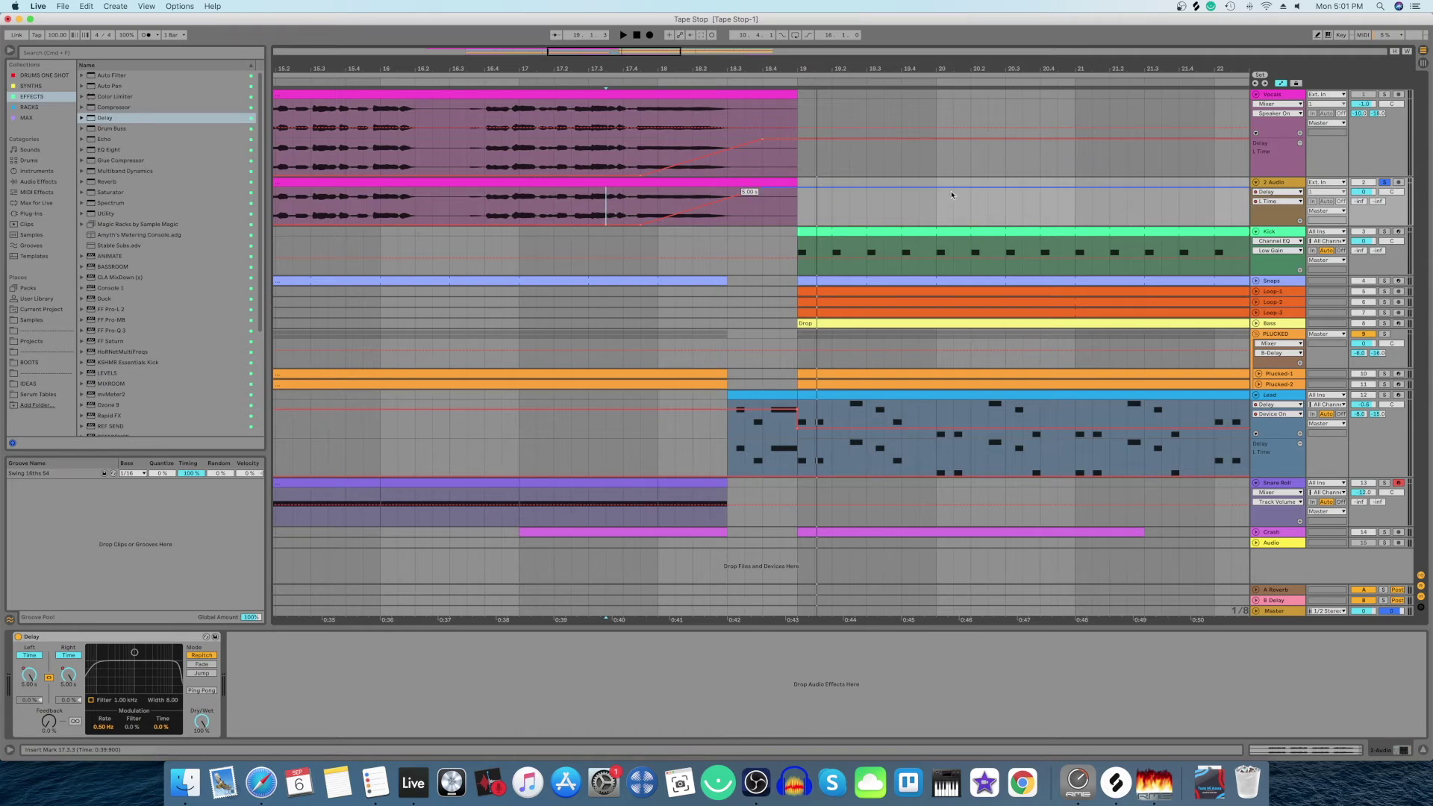
Step: Move the 2 Audio track's L Time automation to its own lane and show the Delay's Device On automation in the main lane
{"action": "left_click", "coordinate": [1299, 222]}
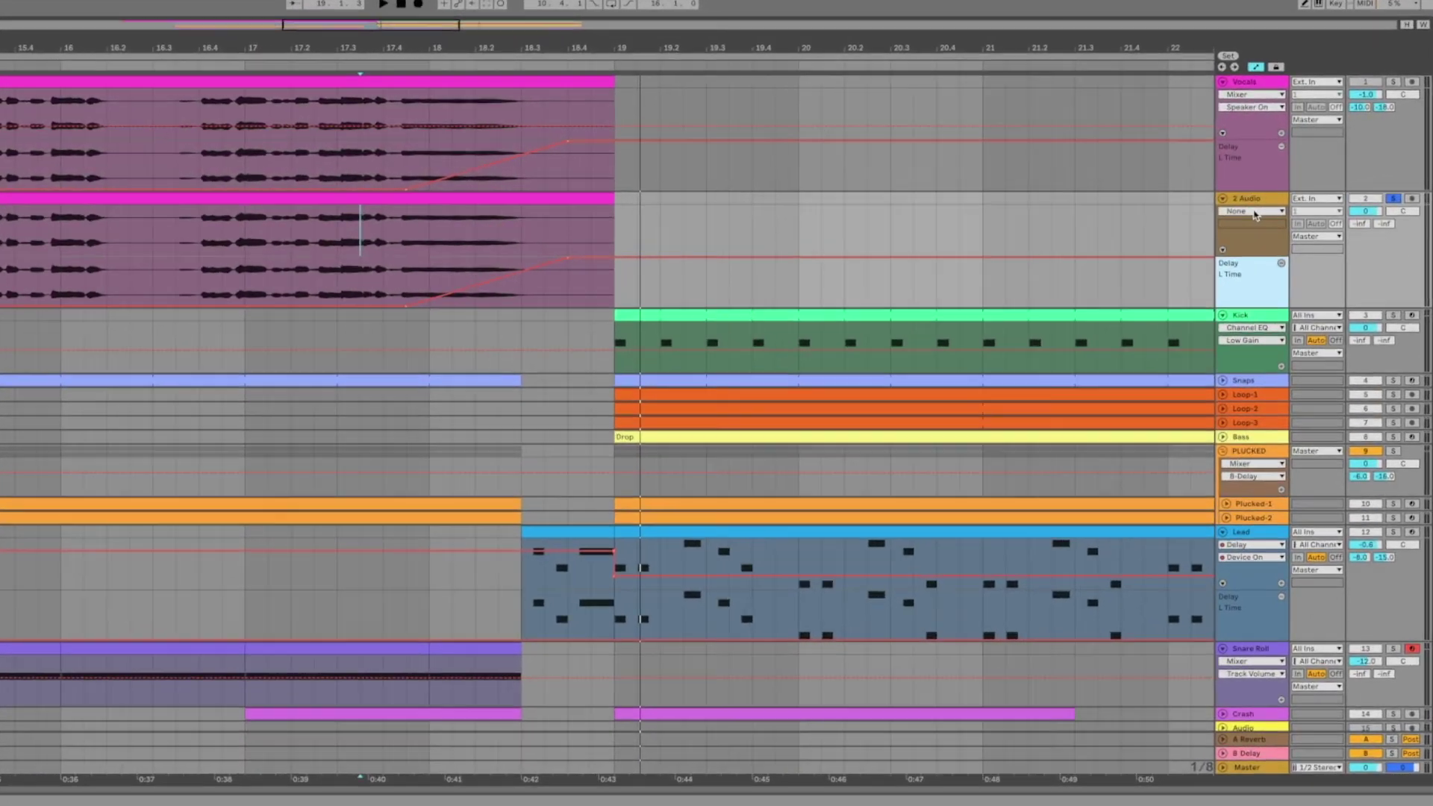
{"action": "left_click", "coordinate": [1279, 193]}
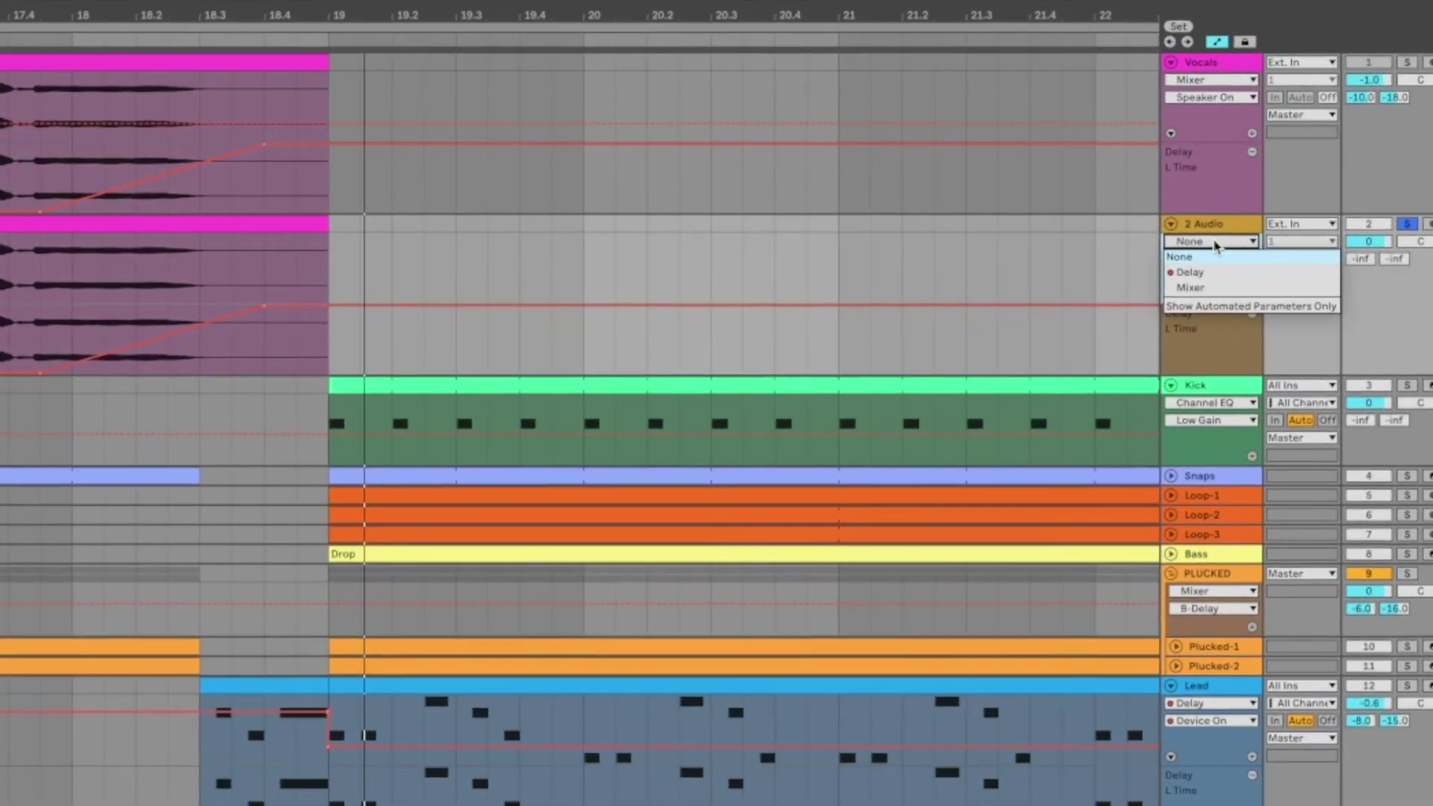
{"action": "left_click", "coordinate": [1210, 274]}
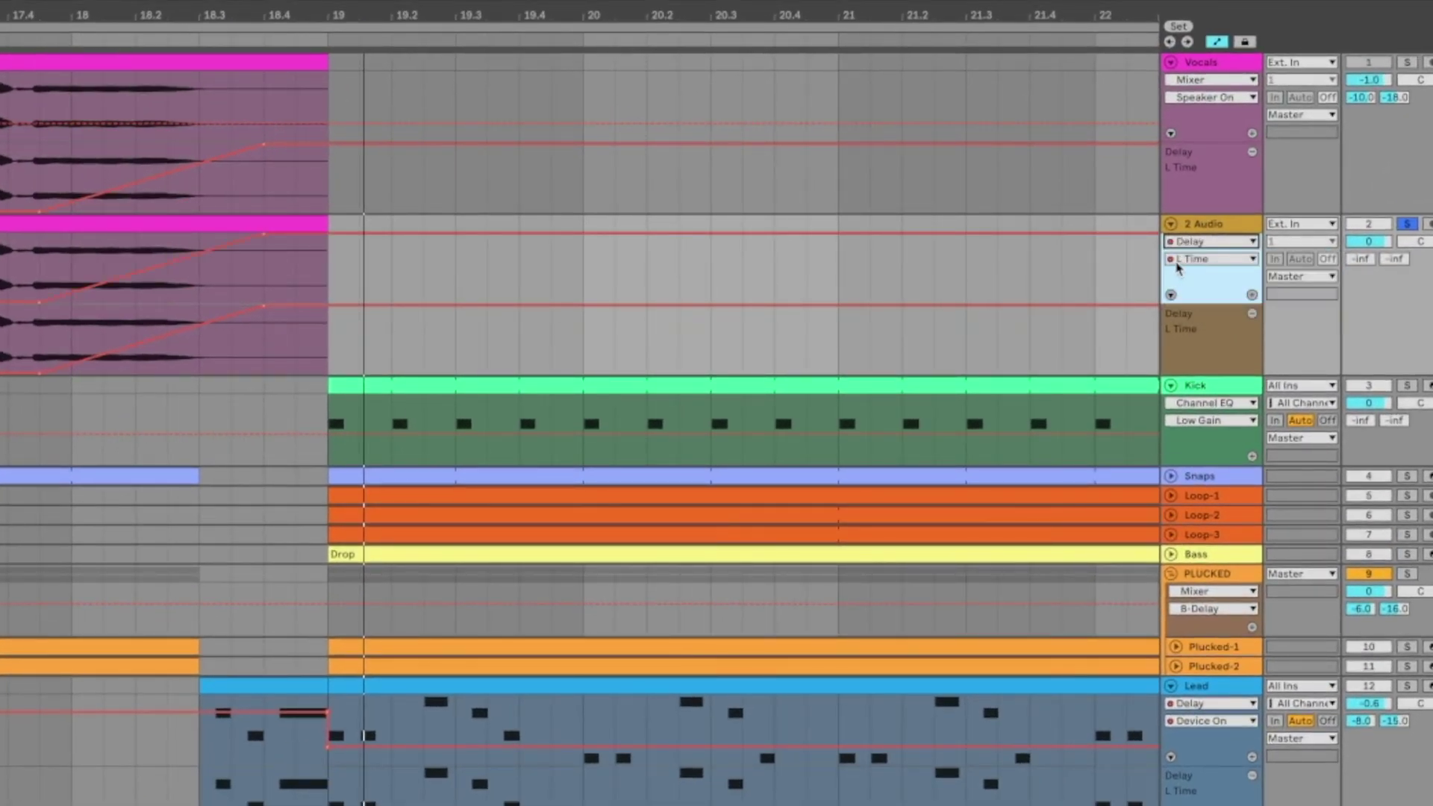
{"action": "left_click", "coordinate": [1206, 259]}
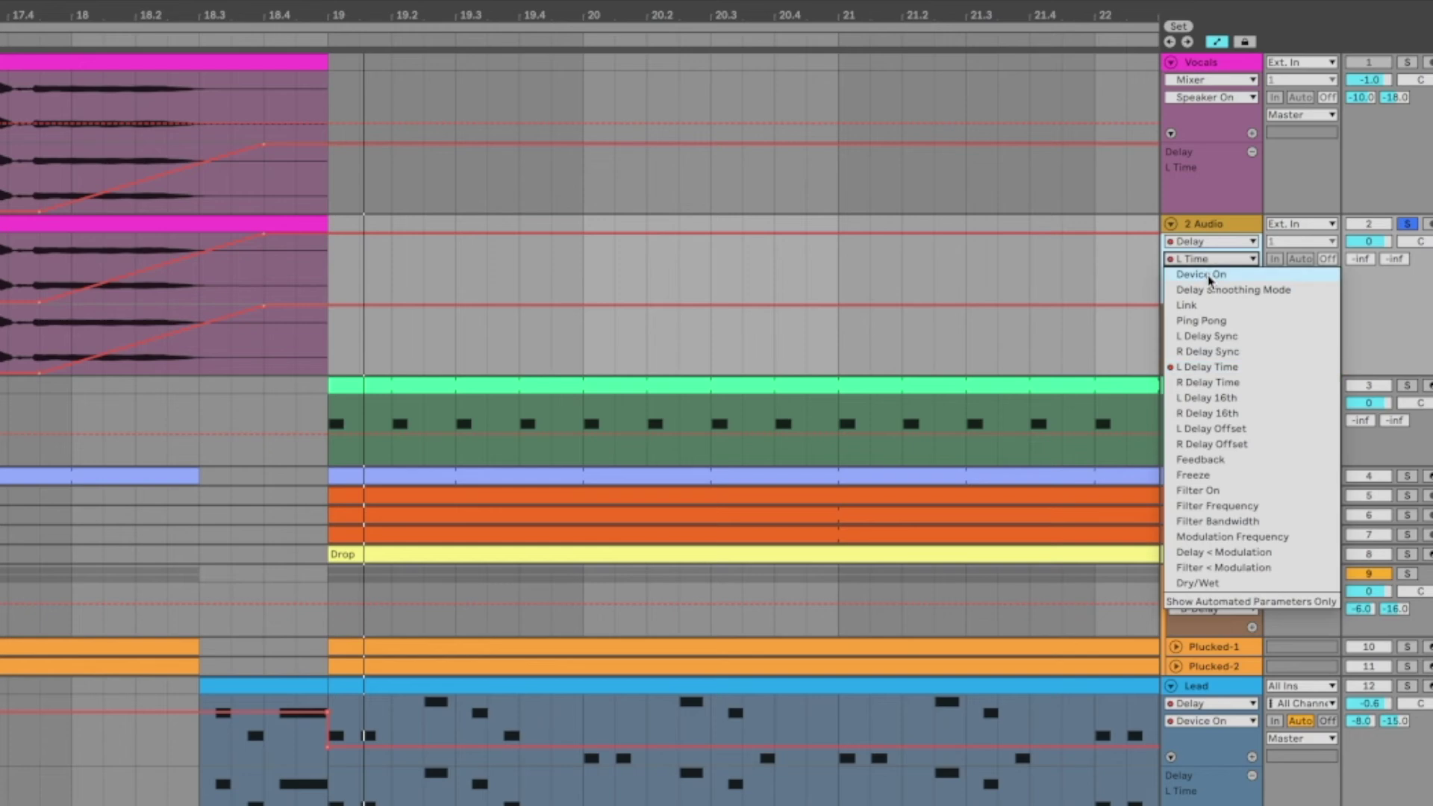
{"action": "left_click", "coordinate": [1208, 274]}
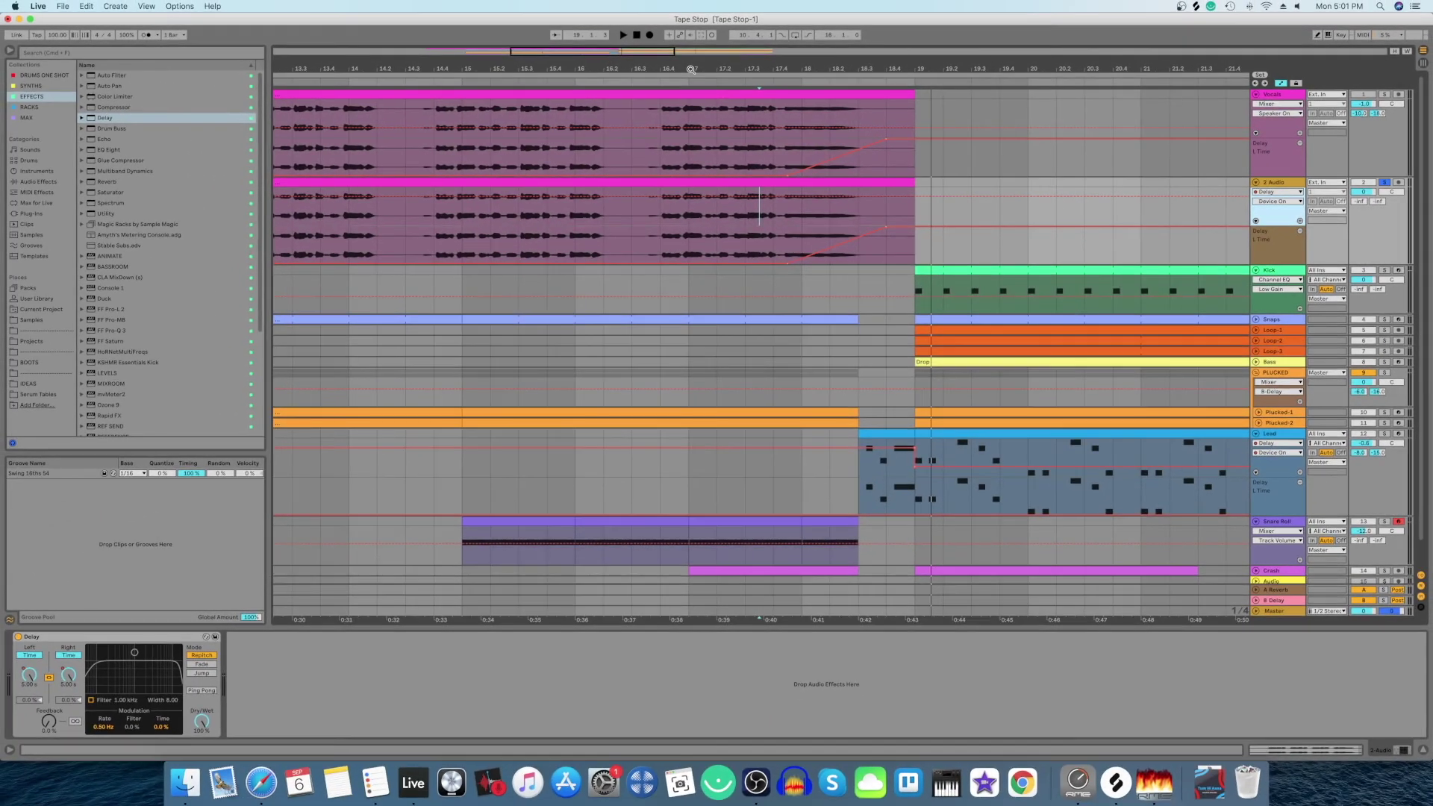
Step: Draw the Delay's Device On automation as off before about 16.3 and off again from bar 19 onward
{"action": "left_click", "coordinate": [635, 203]}
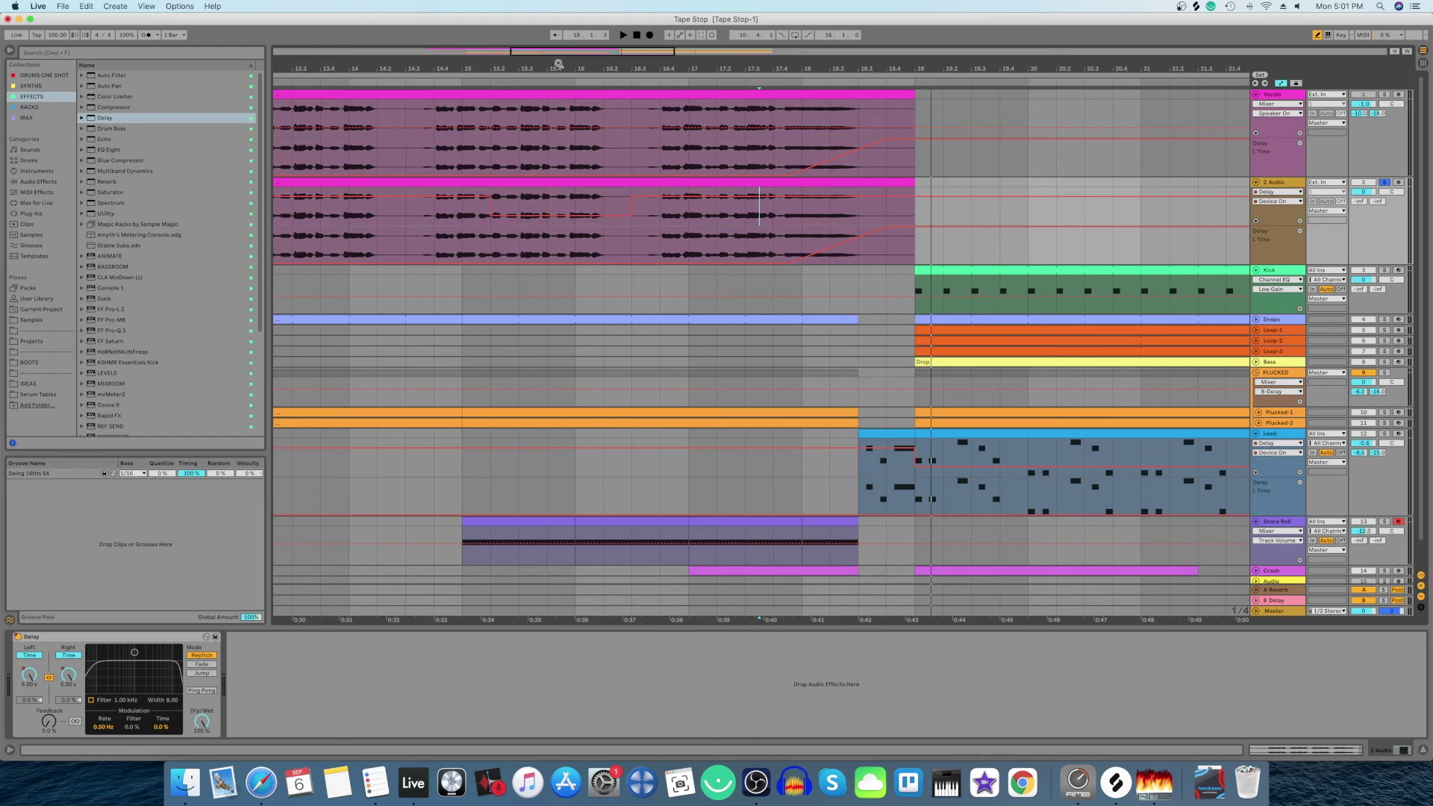
{"action": "left_click_drag", "start_coordinate": [558, 64], "coordinate": [783, 46]}
{"action": "left_click_drag", "start_coordinate": [744, 225], "coordinate": [352, 225]}
{"action": "left_click_drag", "start_coordinate": [967, 70], "coordinate": [898, 69]}
{"action": "scroll", "coordinate": [824, 256], "scroll_direction": "right", "scroll_amount": 3}
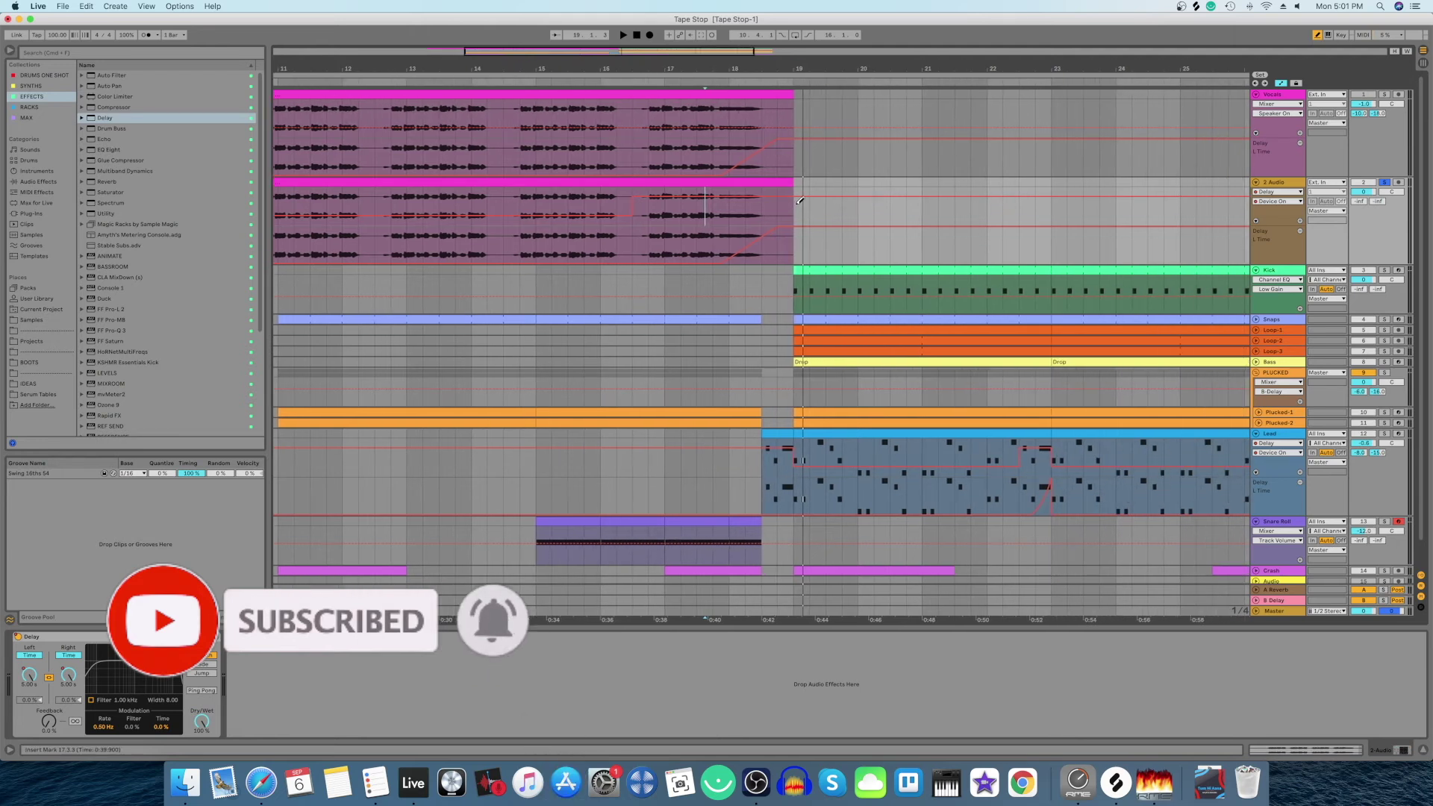
{"action": "left_click_drag", "start_coordinate": [797, 220], "coordinate": [1028, 222]}
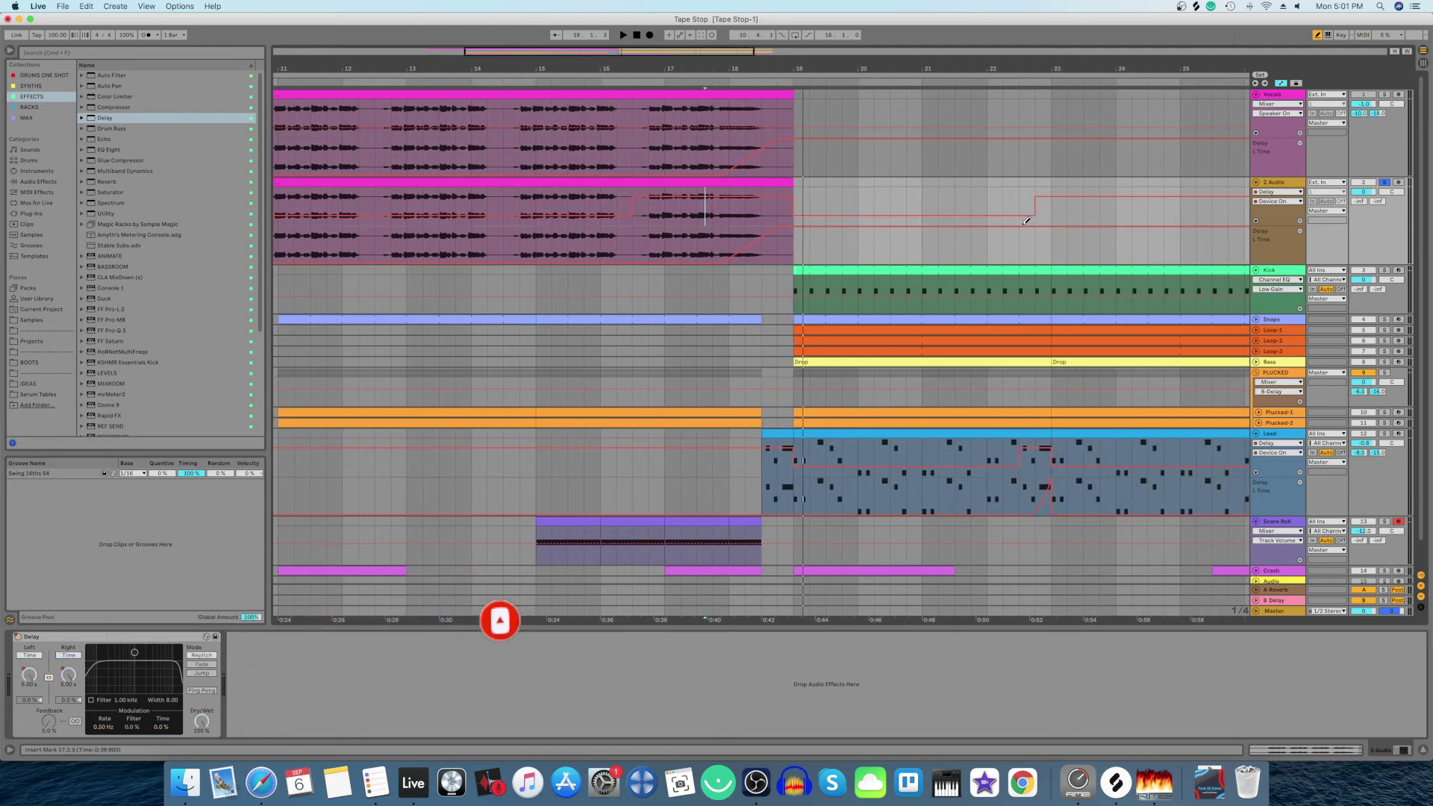
{"action": "left_click_drag", "start_coordinate": [1011, 70], "coordinate": [1011, 54]}
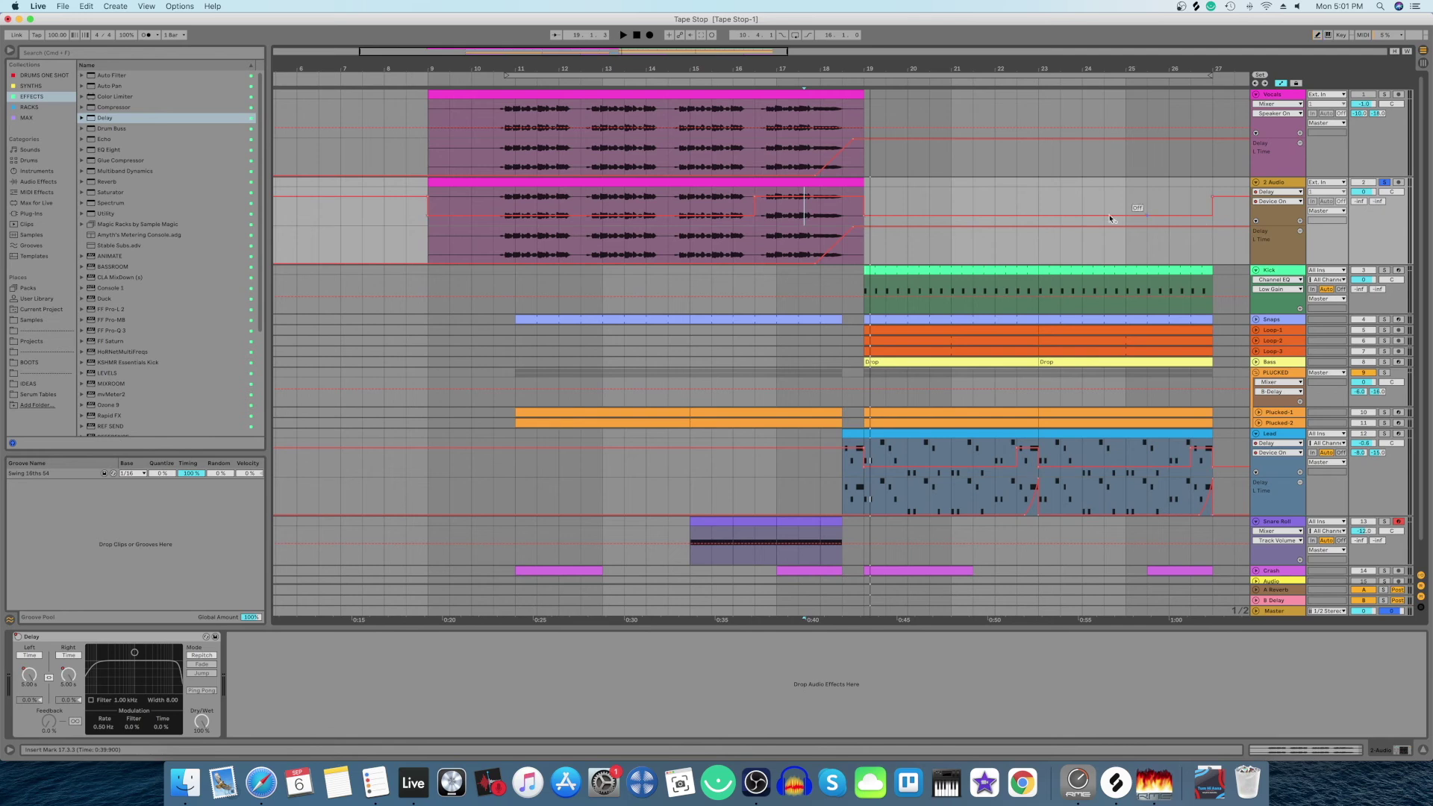
Step: Audition the end of the vocal and extend the Device On automation's off section back to 18.4
{"action": "left_click", "coordinate": [787, 244]}
{"action": "key", "text": "space"}
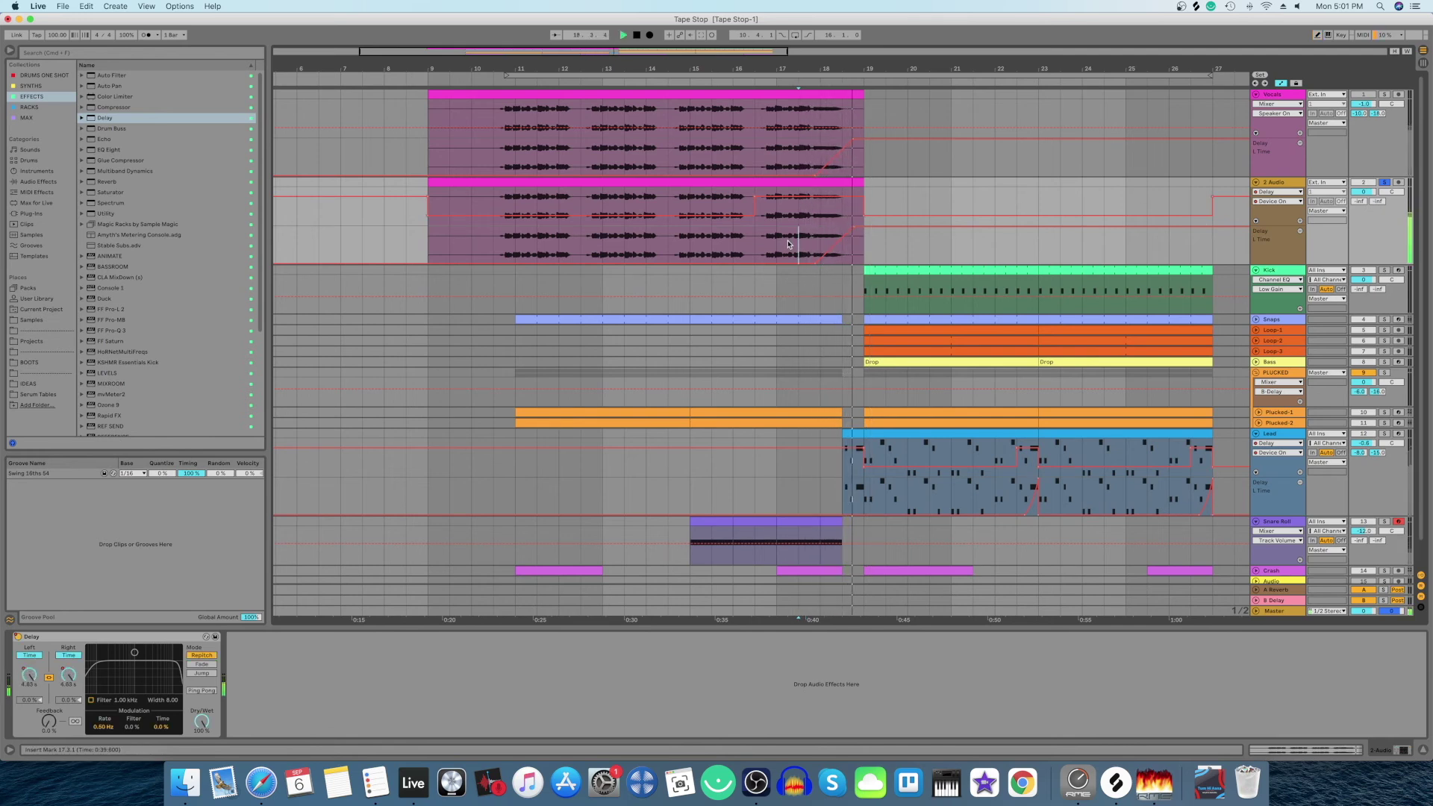
{"action": "left_click_drag", "start_coordinate": [844, 68], "coordinate": [844, 142]}
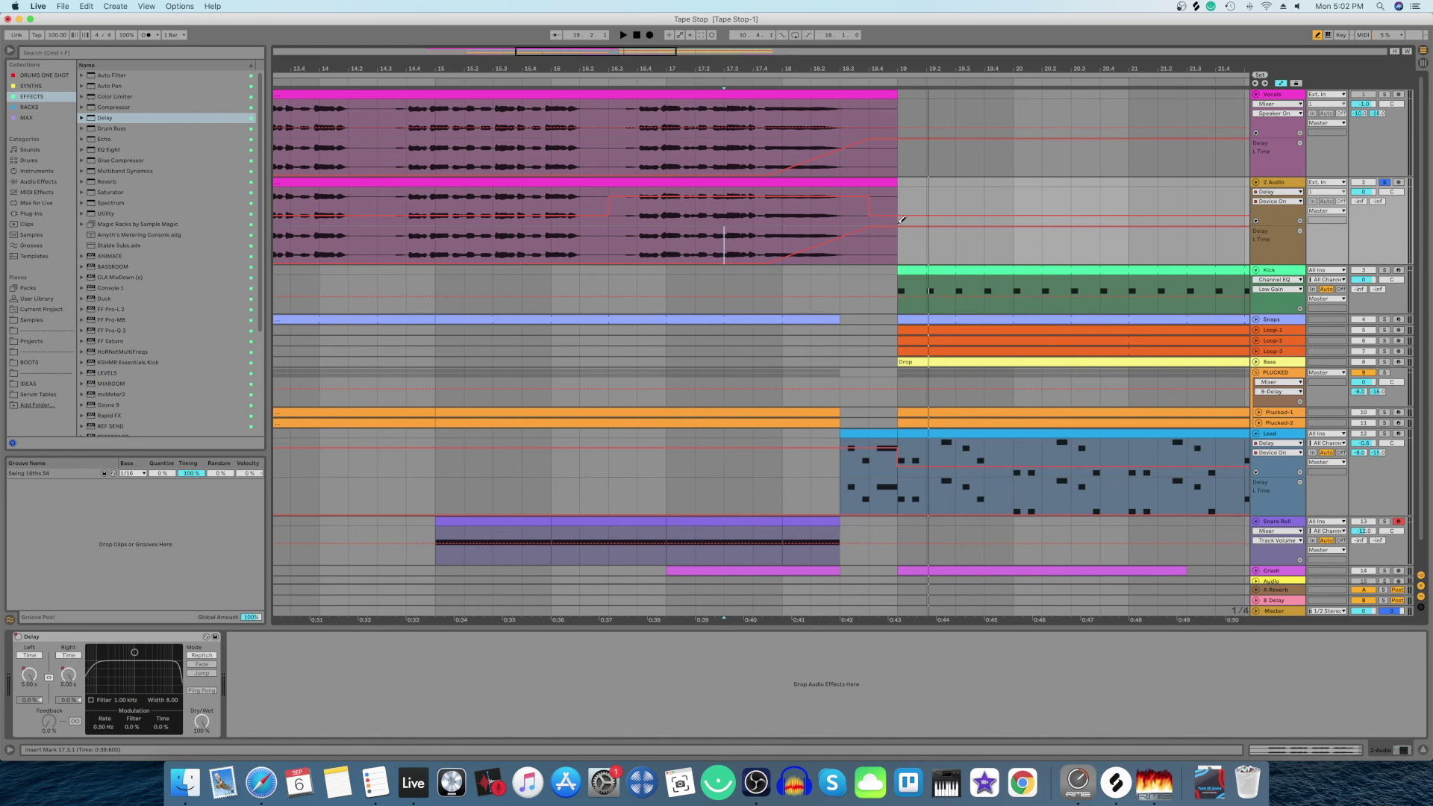
Step: Play the 2 Audio track from 17.4 to check the tape stop with its Device On automation
{"action": "left_click", "coordinate": [751, 239]}
{"action": "key", "text": "space"}
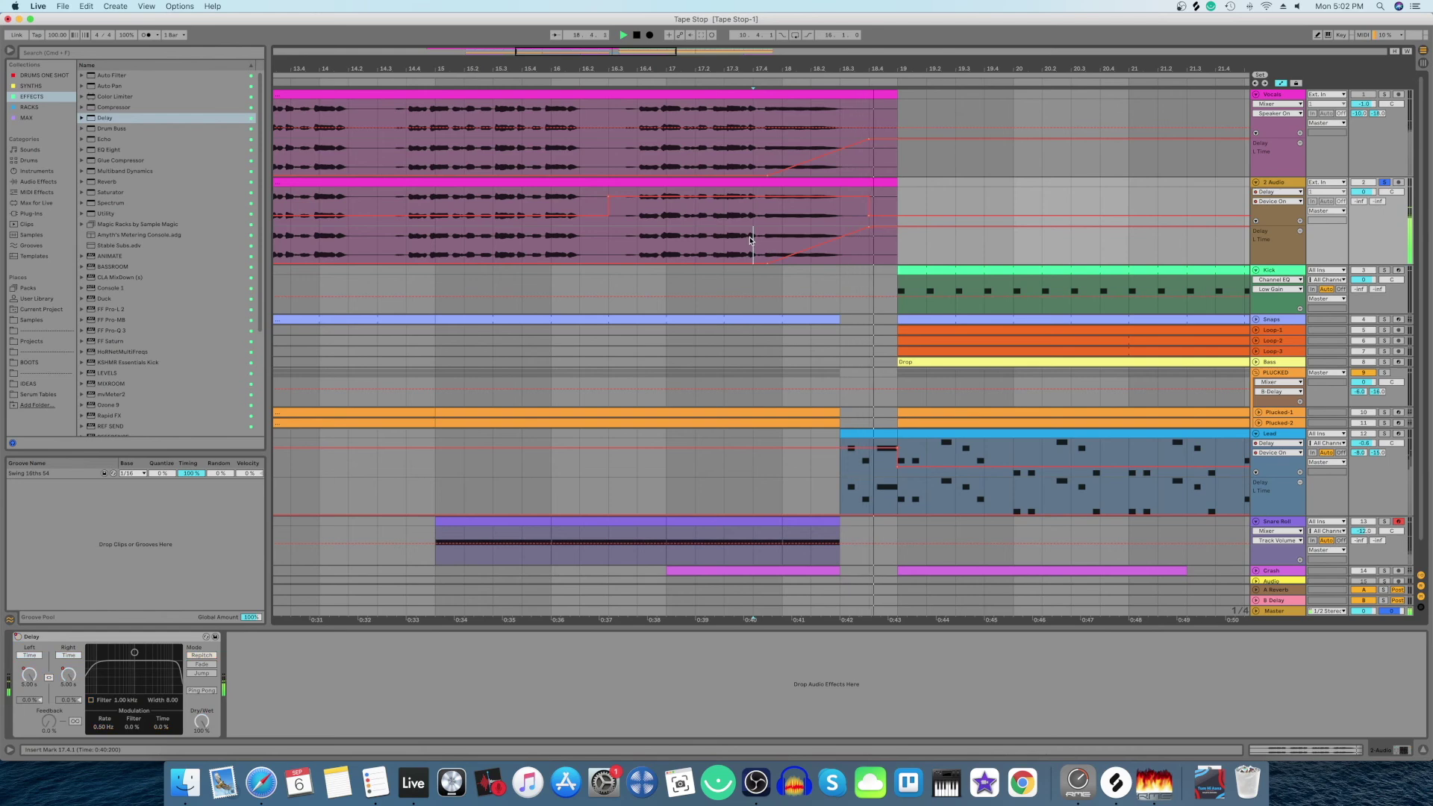
{"action": "key", "text": "space"}
Step: Unsolo the 2 Audio track, hide the automation and play the full mix from 17.2.3 through the drop
{"action": "left_click", "coordinate": [1384, 185]}
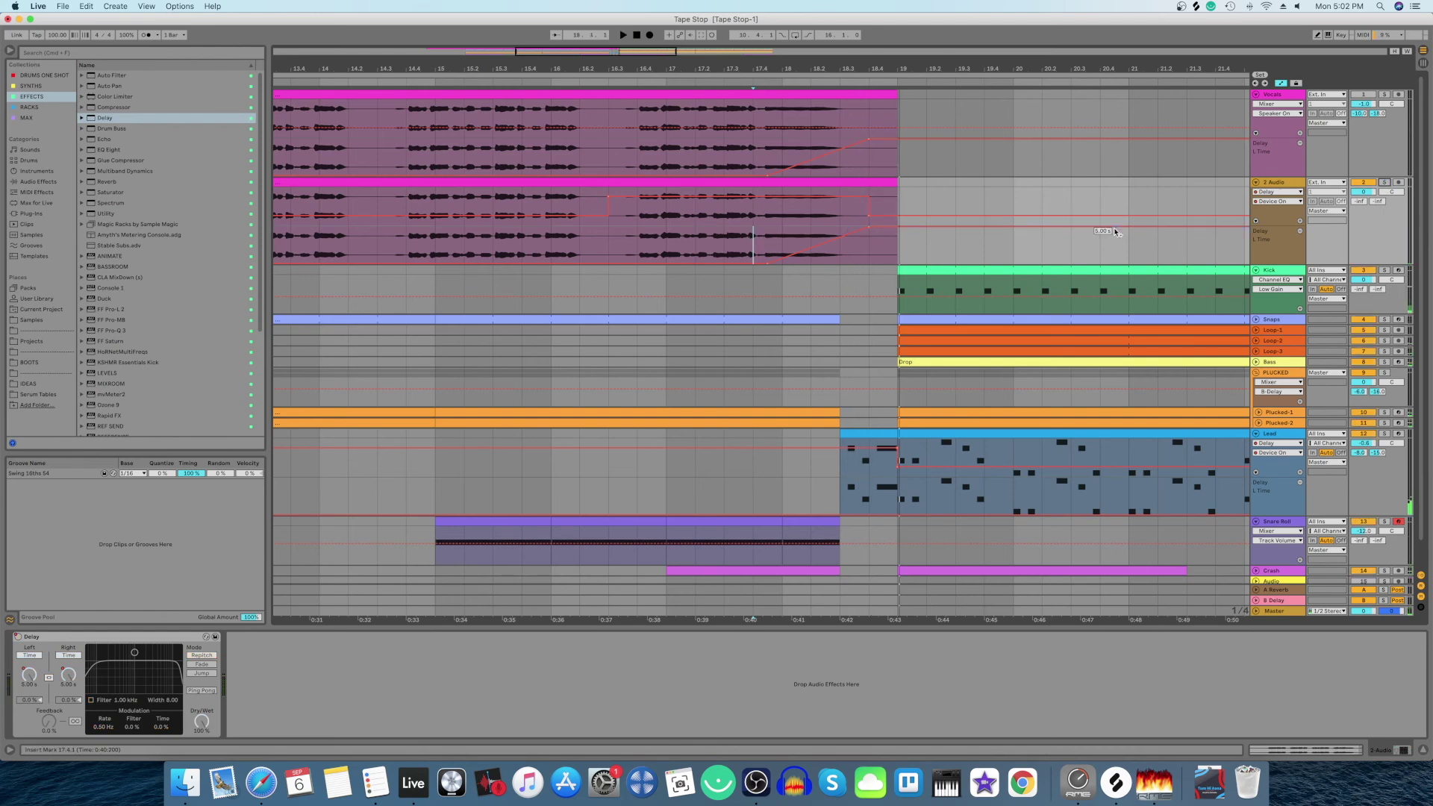
{"action": "left_click", "coordinate": [701, 232]}
{"action": "key", "text": "a"}
{"action": "key", "text": "space"}
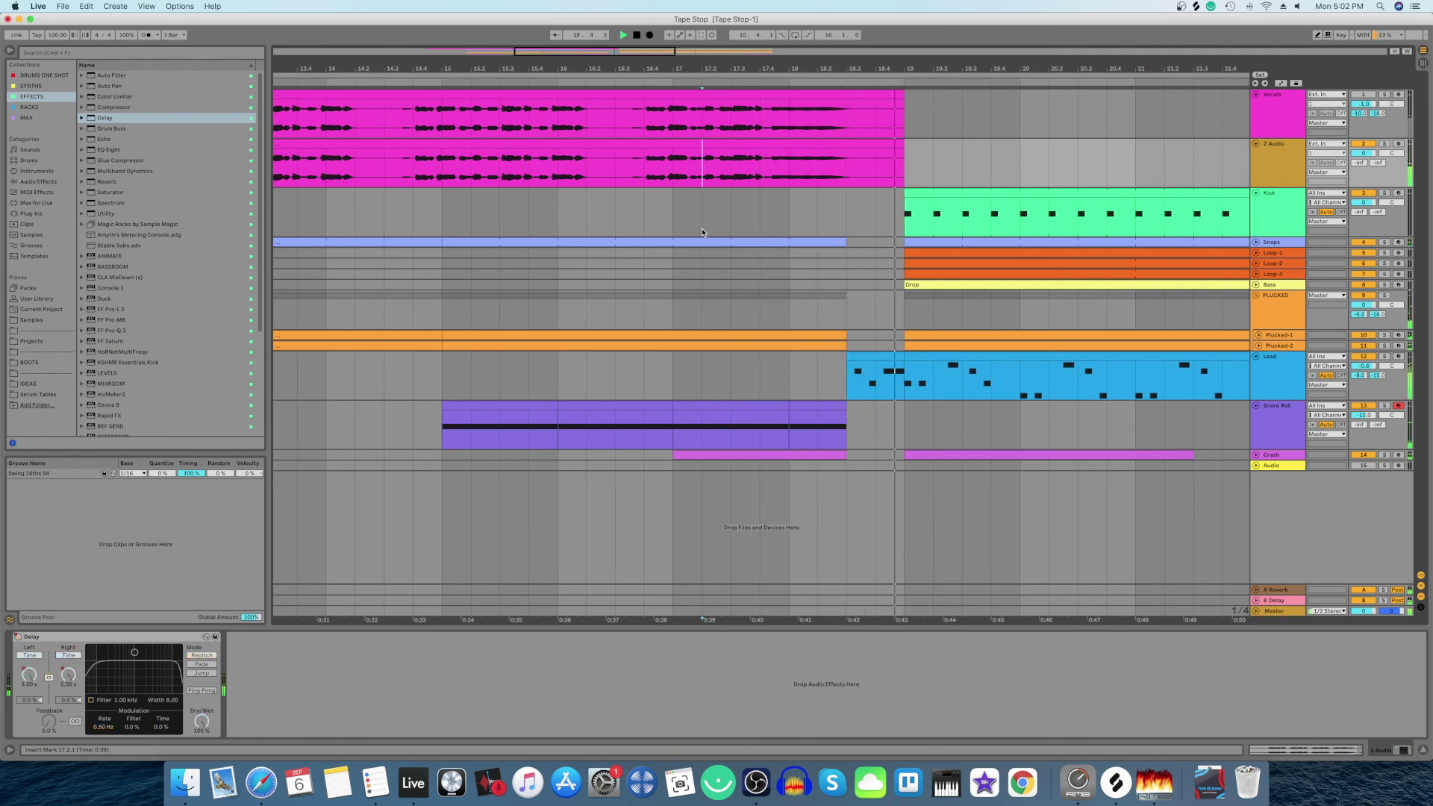
{"action": "left_click_drag", "start_coordinate": [899, 69], "coordinate": [789, 33]}
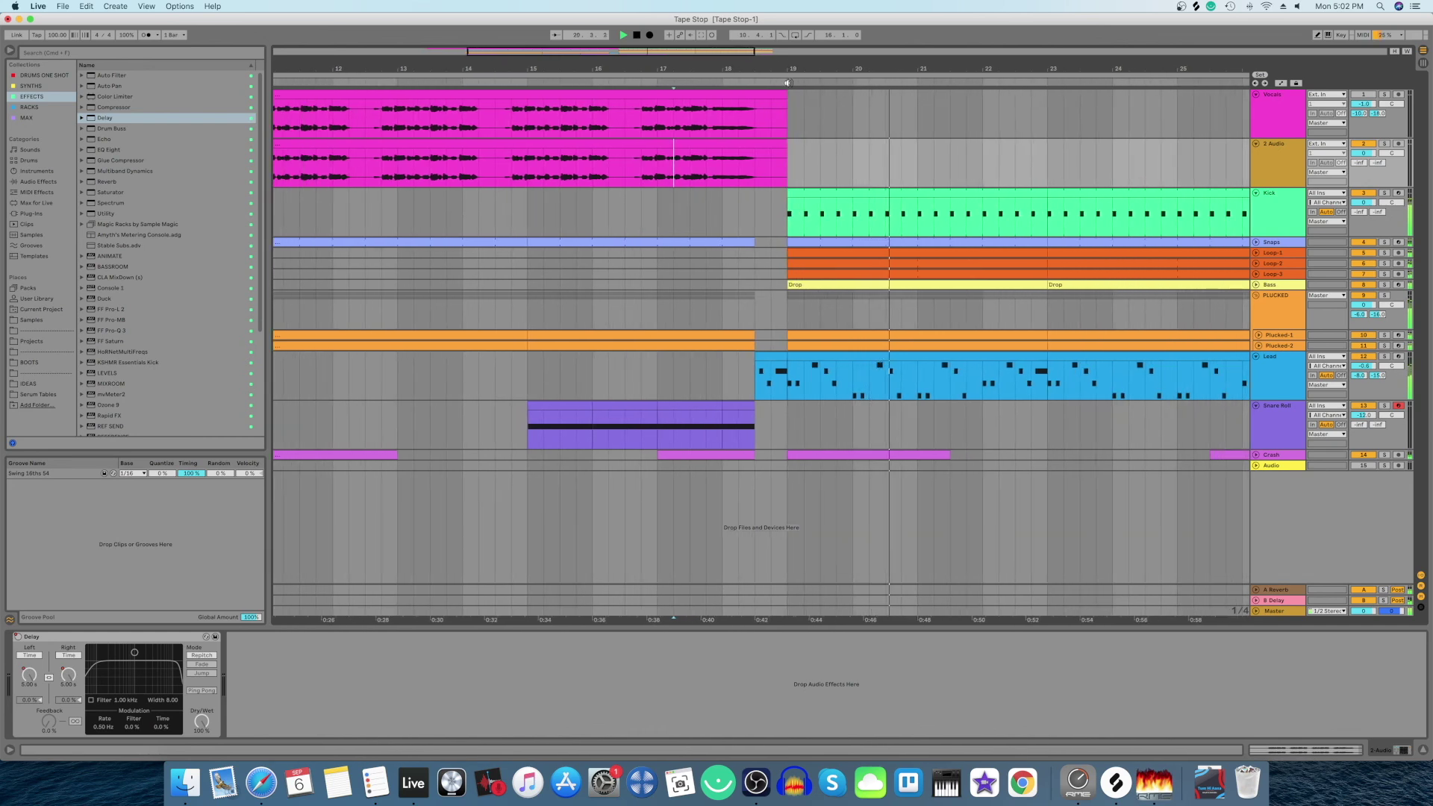